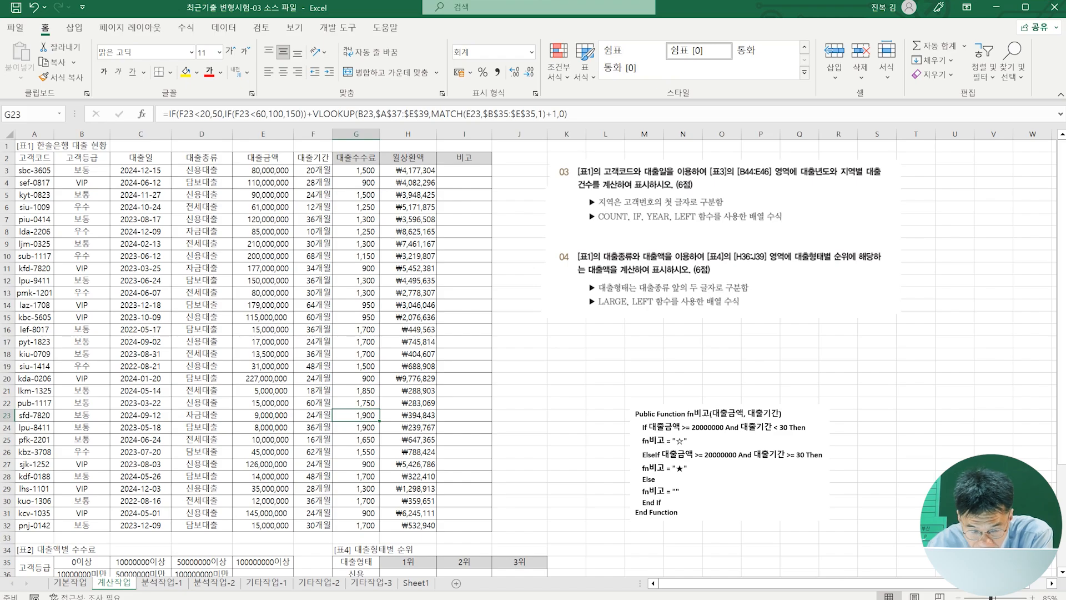
Insert the COUNT function from the statistical category into cell B44 and clear its suggested first argument.
{"action": "left_click", "coordinate": [81, 526]}
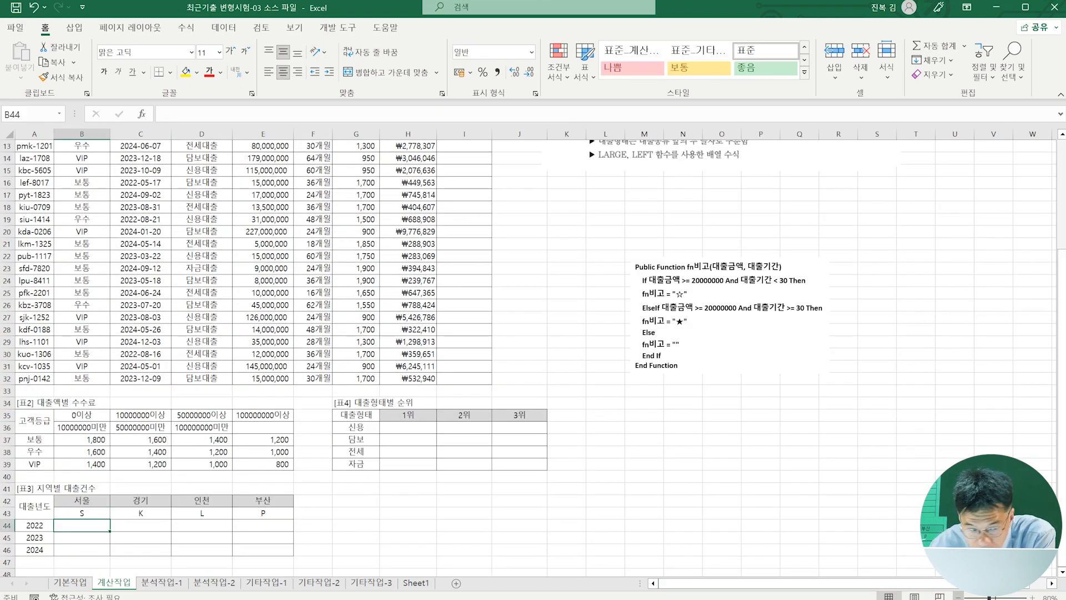
{"action": "left_click", "coordinate": [958, 598]}
{"action": "scroll", "coordinate": [355, 355], "scroll_direction": "up", "scroll_amount": 2}
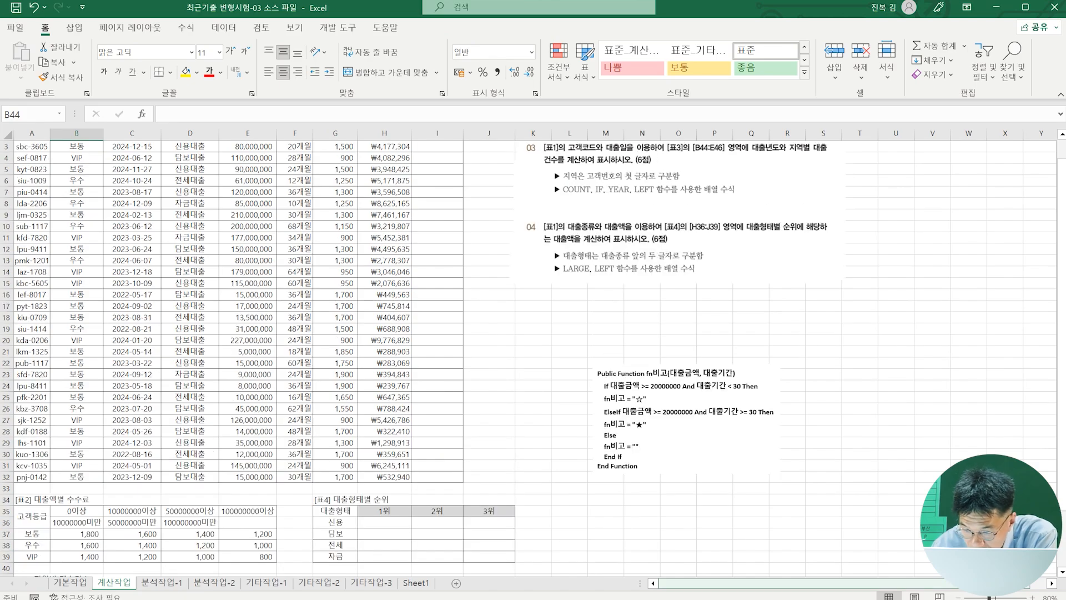
{"action": "left_click", "coordinate": [1032, 597]}
{"action": "scroll", "coordinate": [533, 356], "scroll_direction": "down", "scroll_amount": 2}
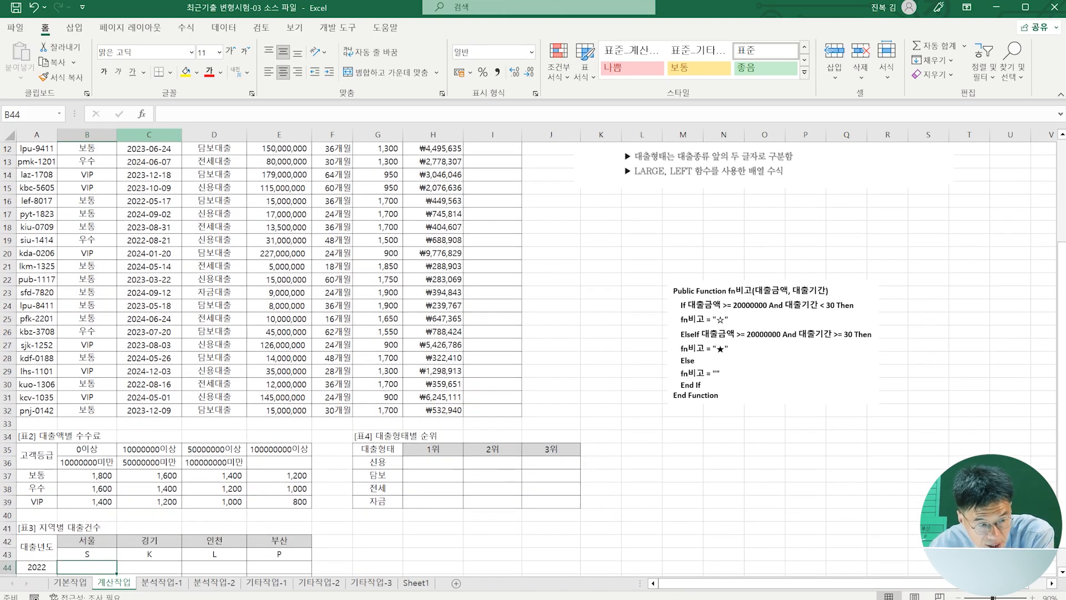
{"action": "key", "text": "shift+F3"}
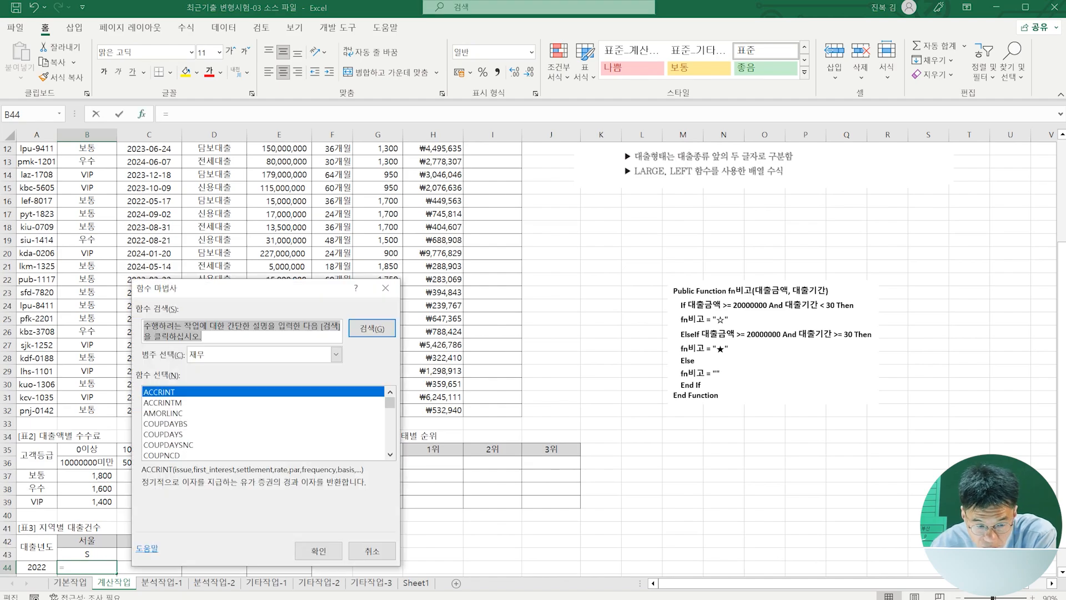
{"action": "left_click", "coordinate": [336, 355]}
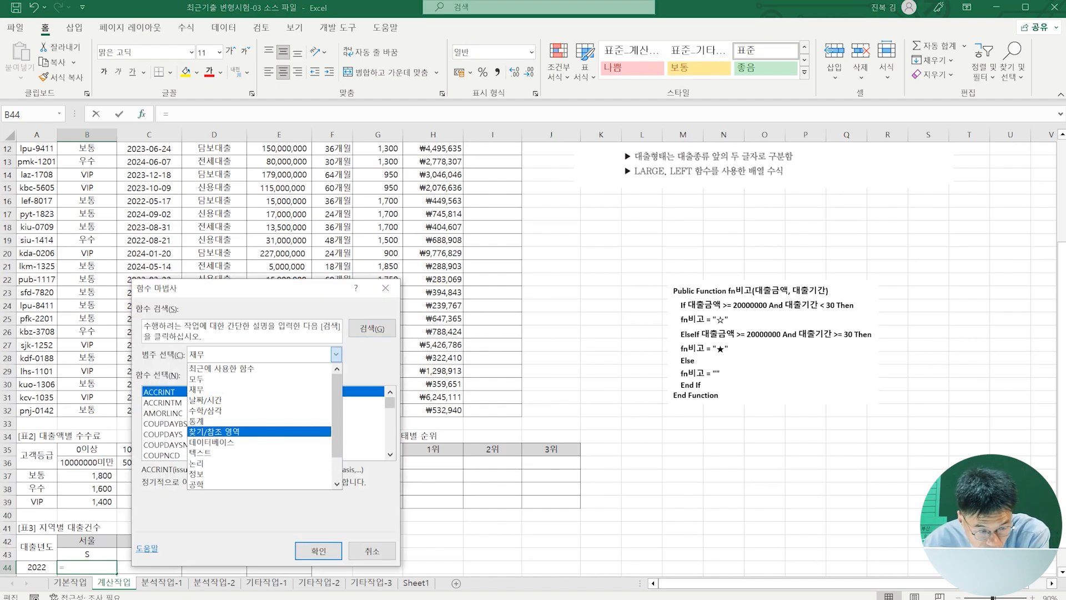
{"action": "left_click", "coordinate": [222, 421]}
{"action": "scroll", "coordinate": [264, 422], "scroll_direction": "down", "scroll_amount": 6}
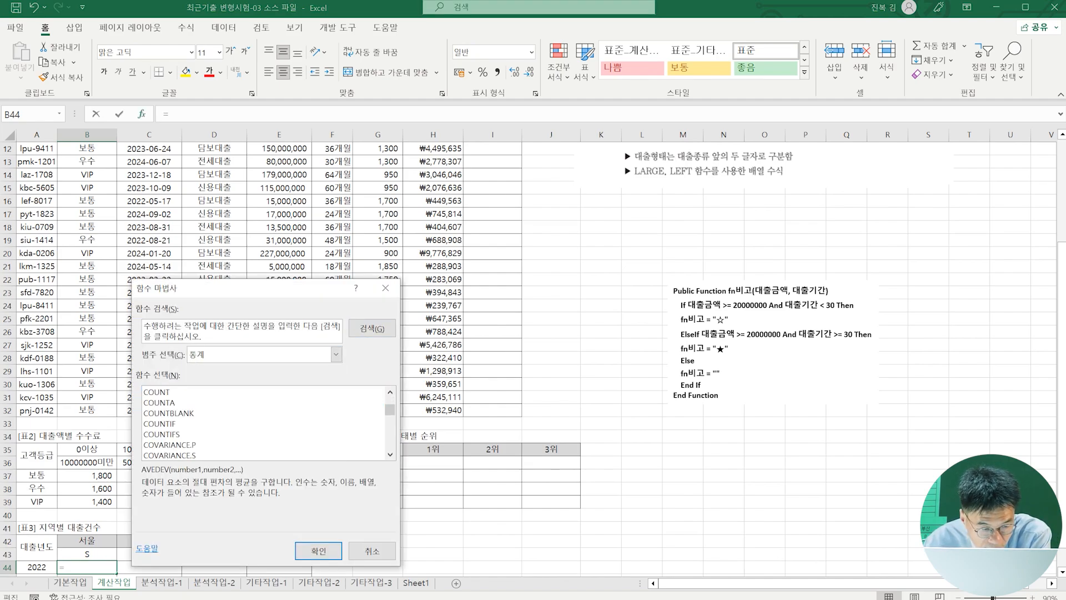
{"action": "double_click", "coordinate": [158, 393]}
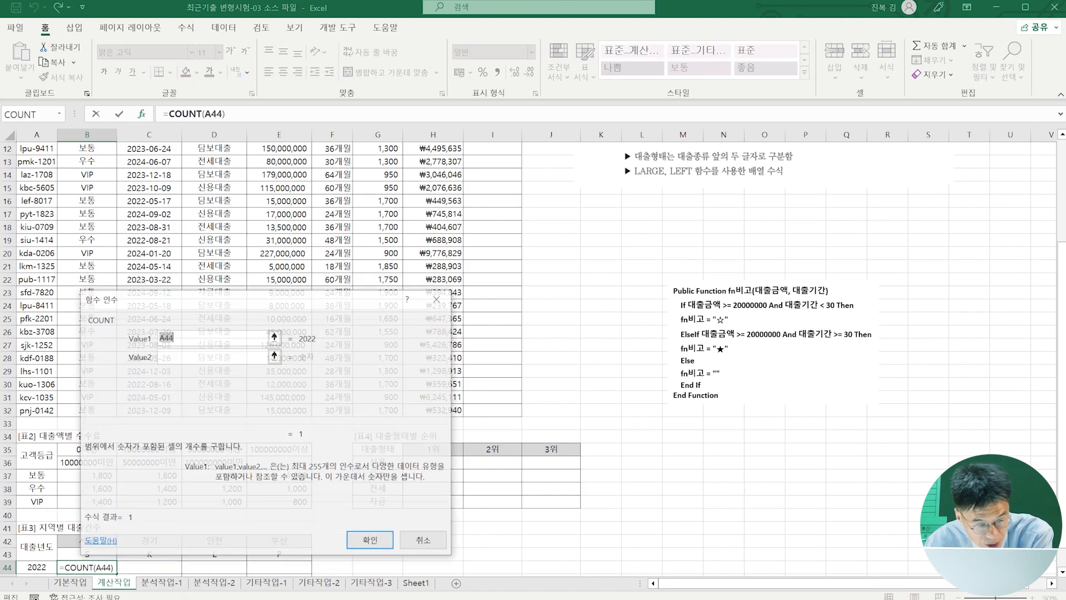
{"action": "key", "text": "BackSpace"}
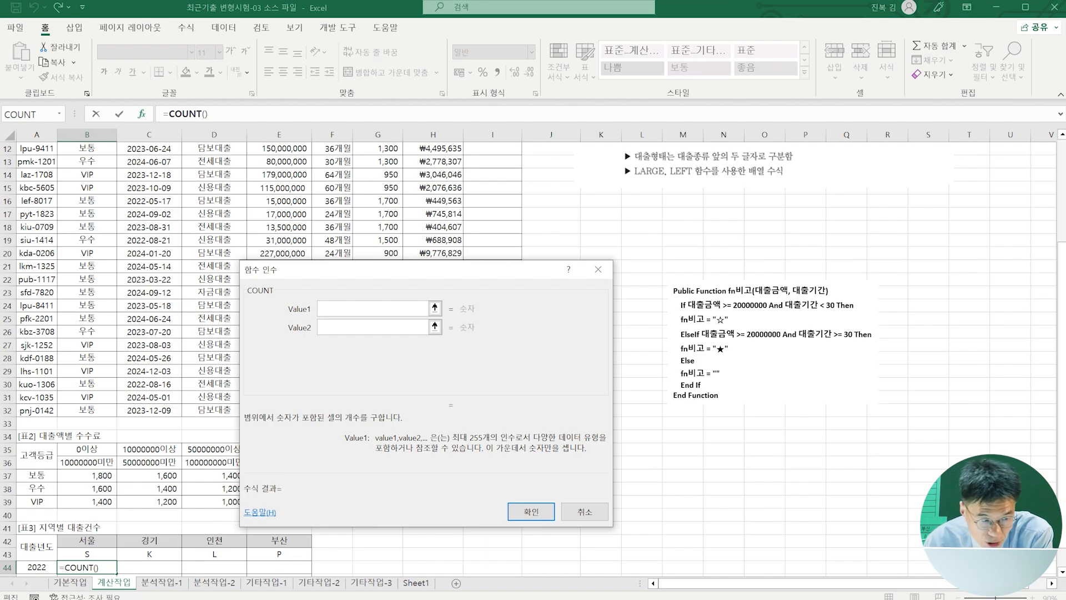
Nest an IF function inside COUNT and begin its logical test with a pair of parentheses.
{"action": "left_click", "coordinate": [58, 114]}
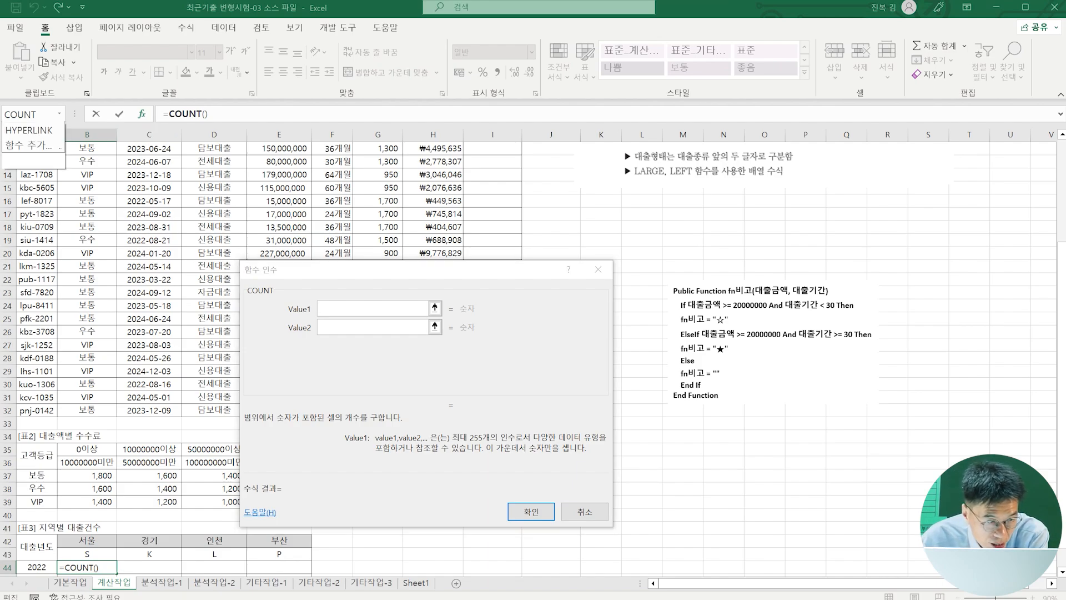
{"action": "left_click", "coordinate": [23, 145]}
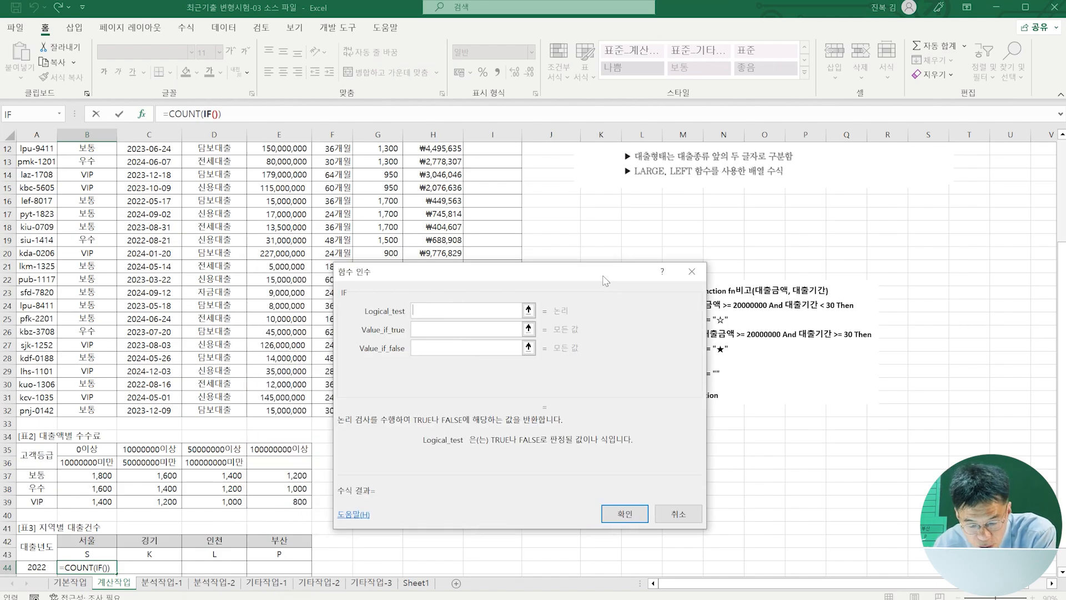
{"action": "type", "text": "("}
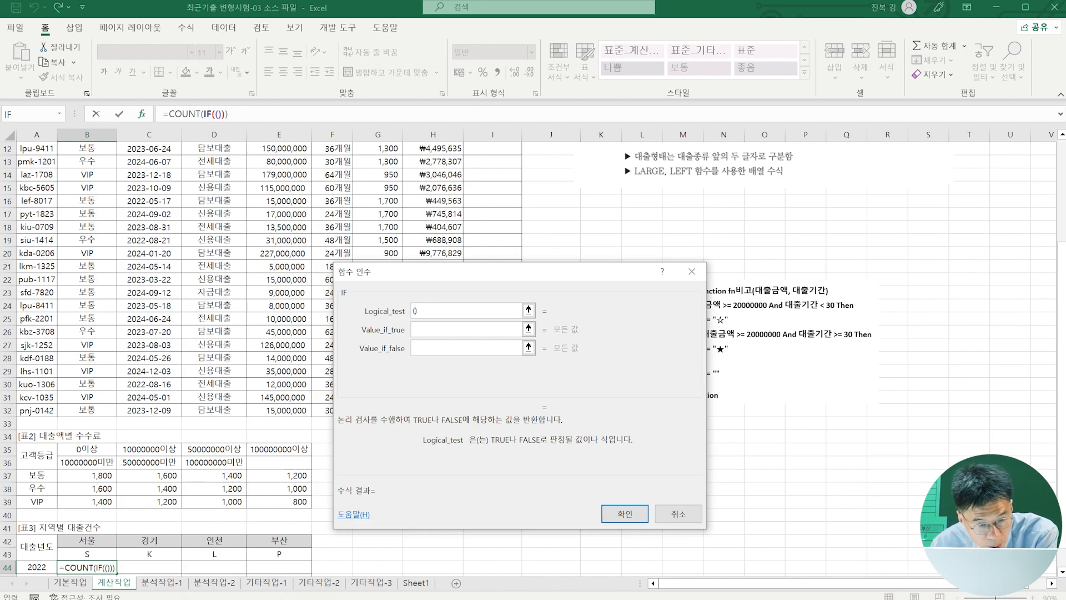
Nest LEFT inside the logical test's parentheses, extracting 1 character from the customer codes in $A$3:$A$32.
{"action": "scroll", "coordinate": [166, 355], "scroll_direction": "up", "scroll_amount": 4}
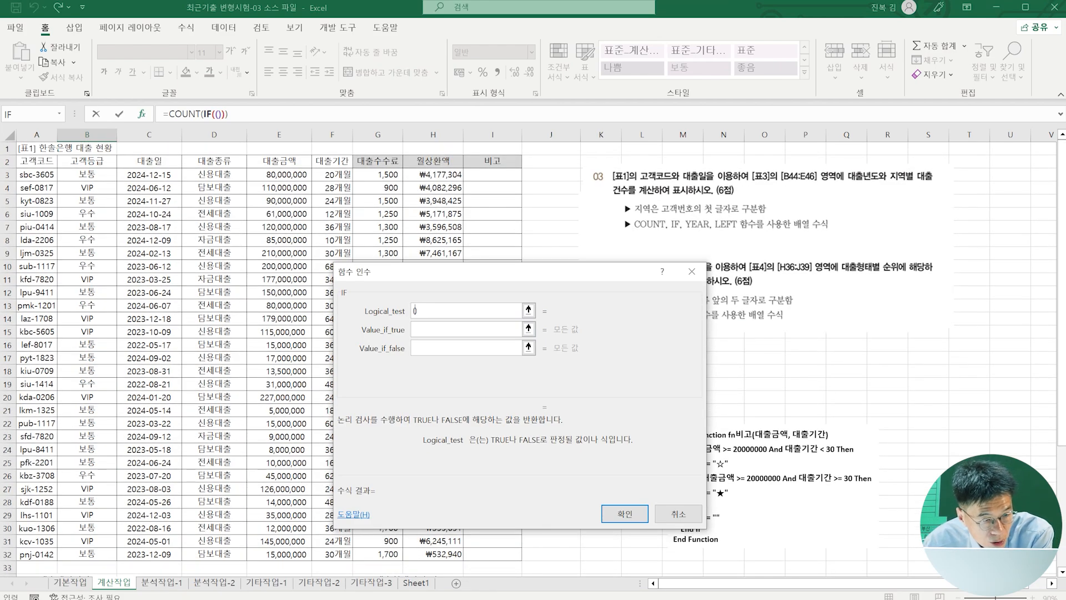
{"action": "scroll", "coordinate": [167, 356], "scroll_direction": "down", "scroll_amount": 1}
{"action": "left_click", "coordinate": [59, 114]}
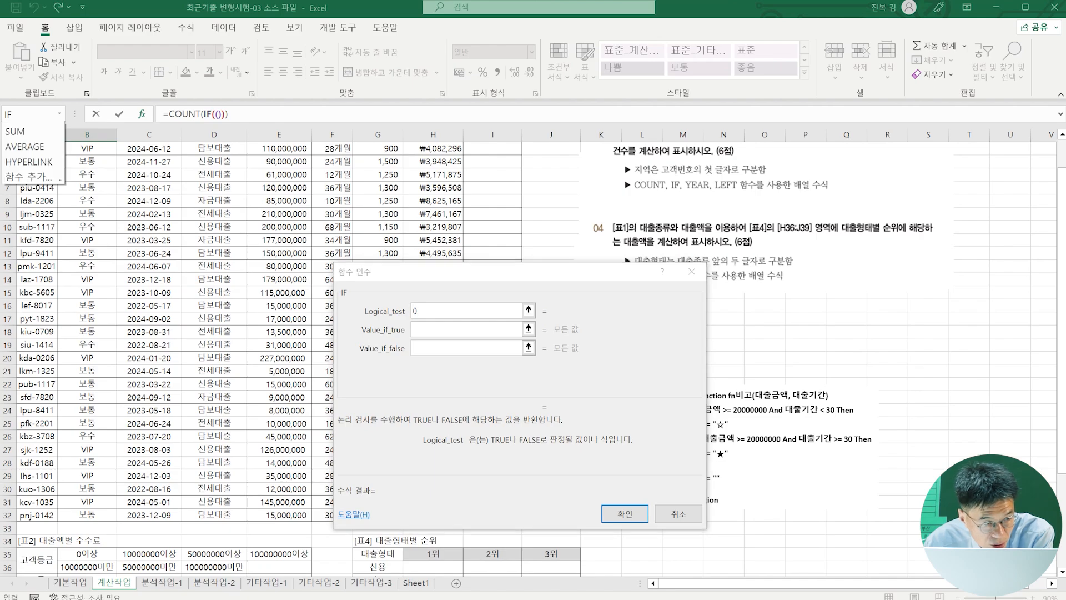
{"action": "left_click", "coordinate": [22, 190]}
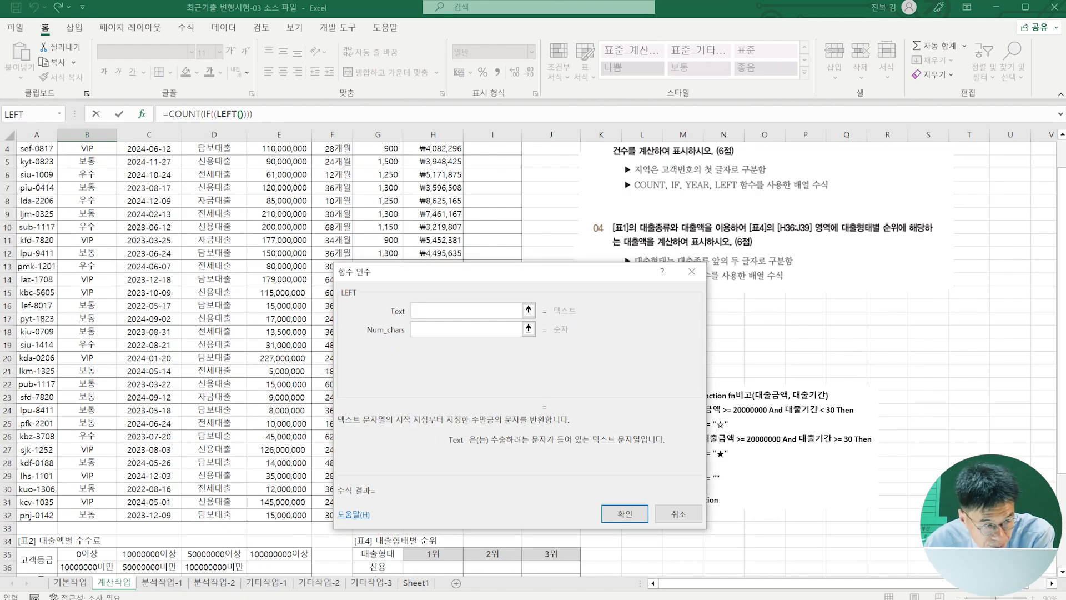
{"action": "scroll", "coordinate": [167, 355], "scroll_direction": "up", "scroll_amount": 1}
{"action": "left_click_drag", "start_coordinate": [37, 174], "coordinate": [56, 554]}
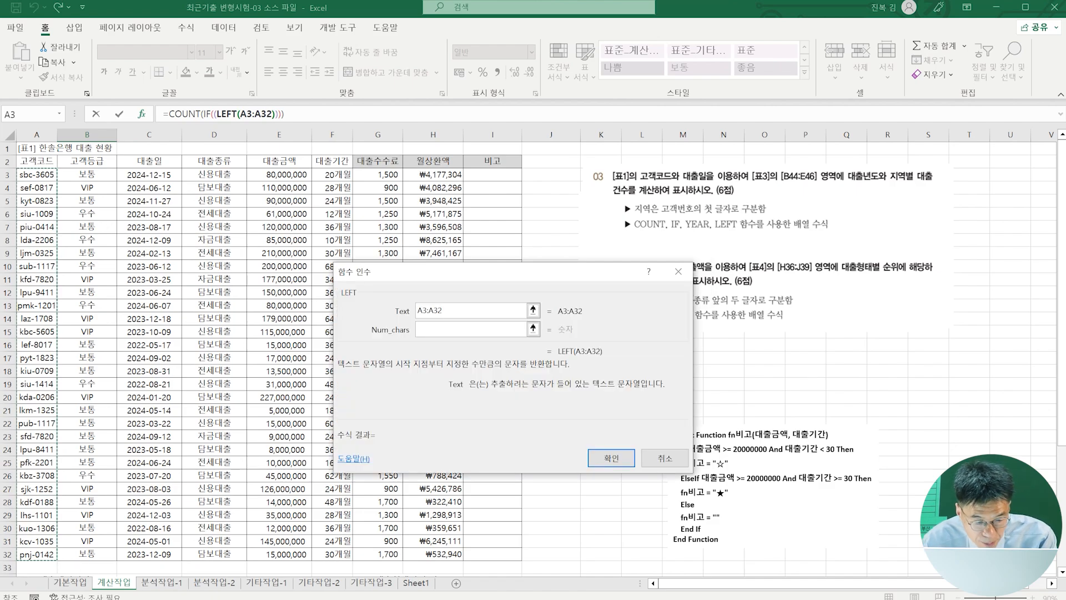
{"action": "key", "text": "F4"}
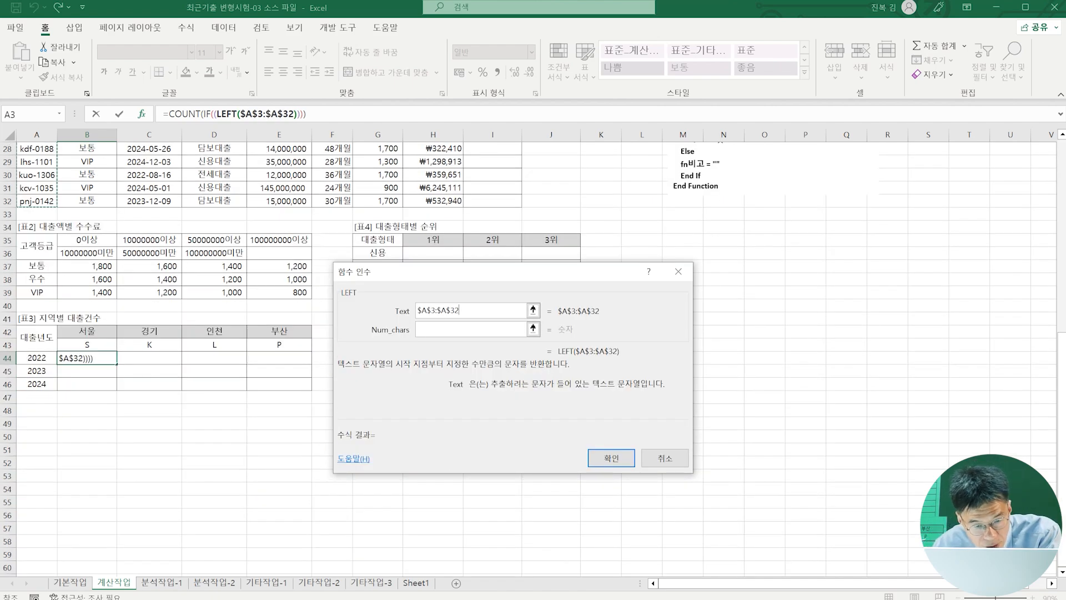
{"action": "key", "text": "Tab"}
{"action": "type", "text": "1"}
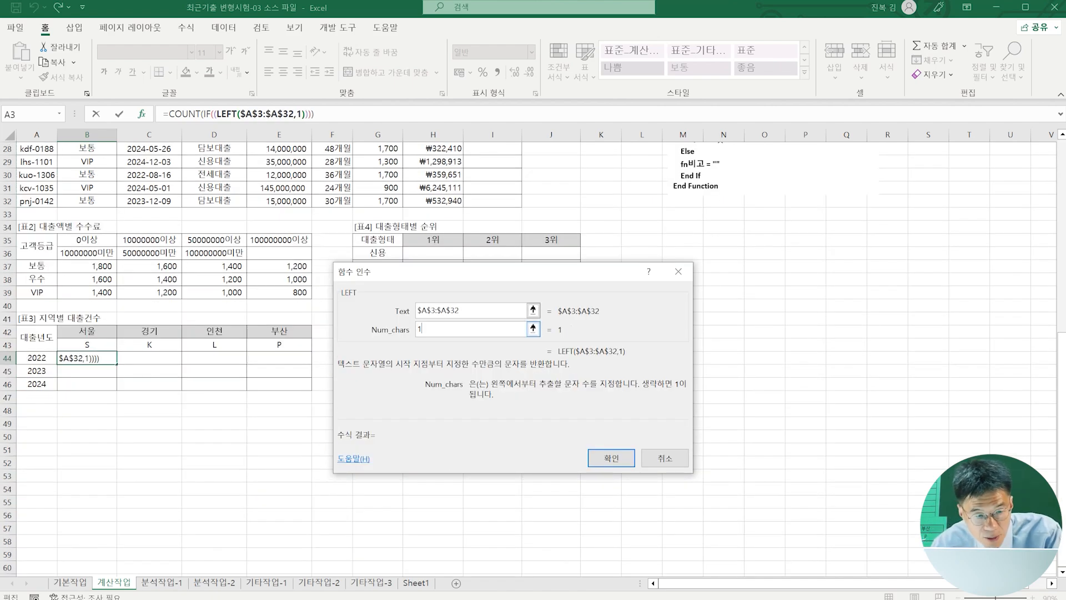
Return to the IF arguments and compare the LEFT result with B$43, locking only the row.
{"action": "left_click", "coordinate": [206, 114]}
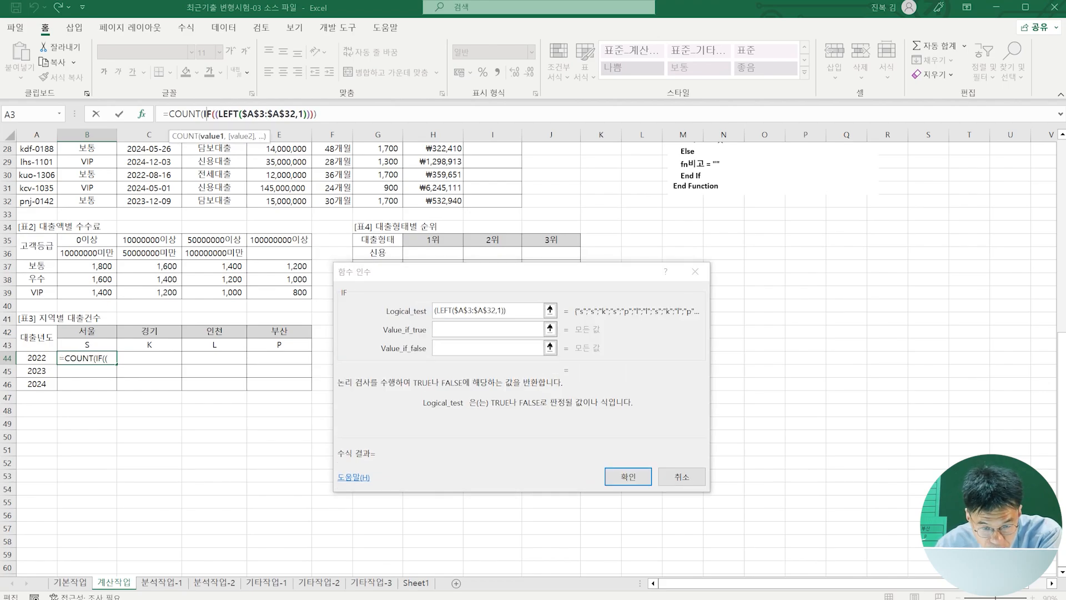
{"action": "left_click", "coordinate": [503, 310]}
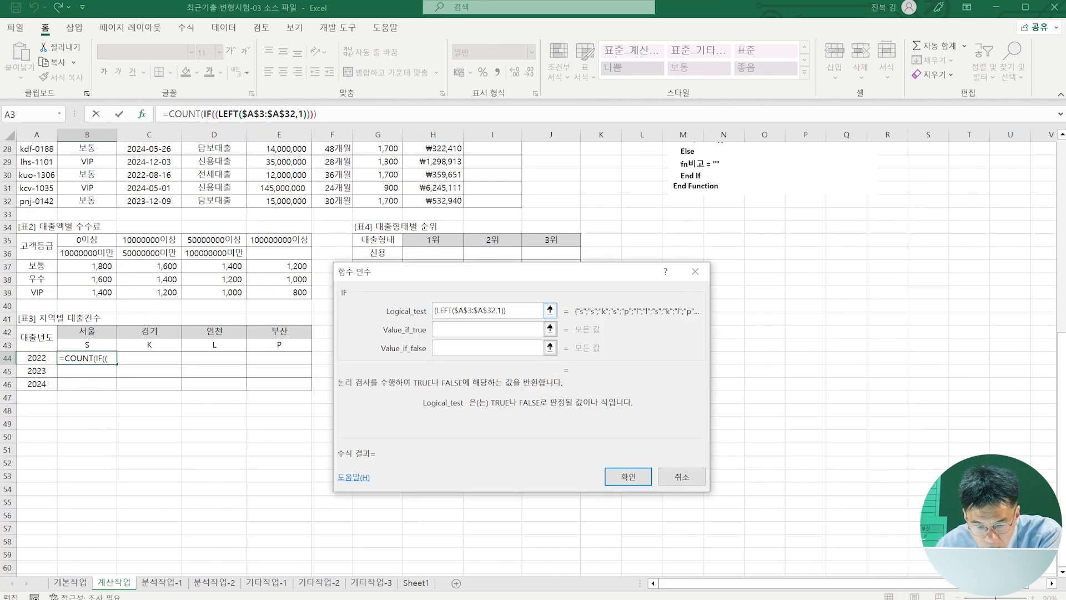
{"action": "type", "text": "="}
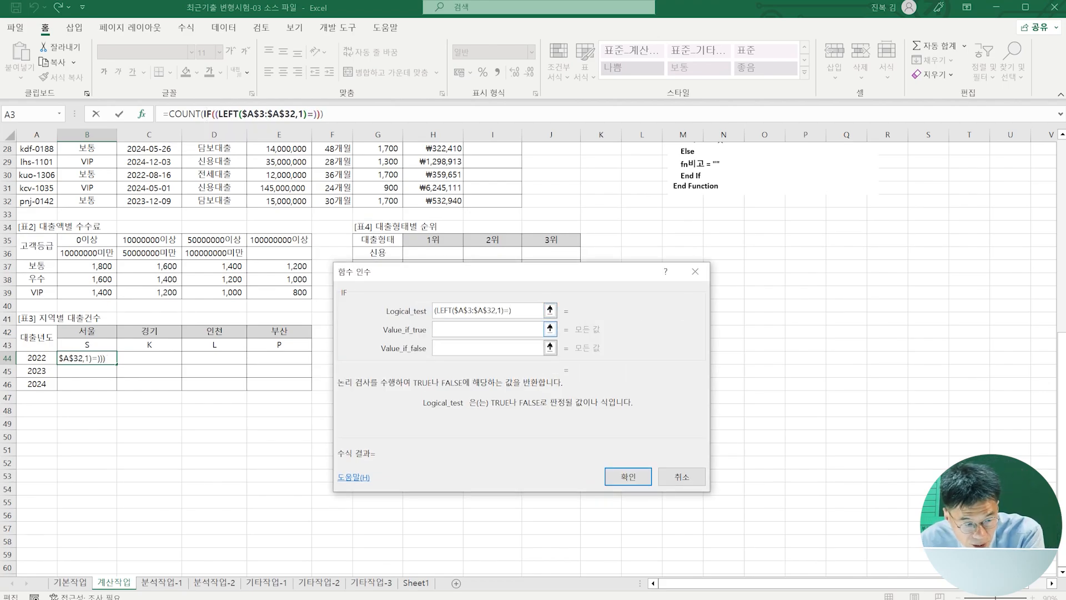
{"action": "left_click", "coordinate": [87, 345]}
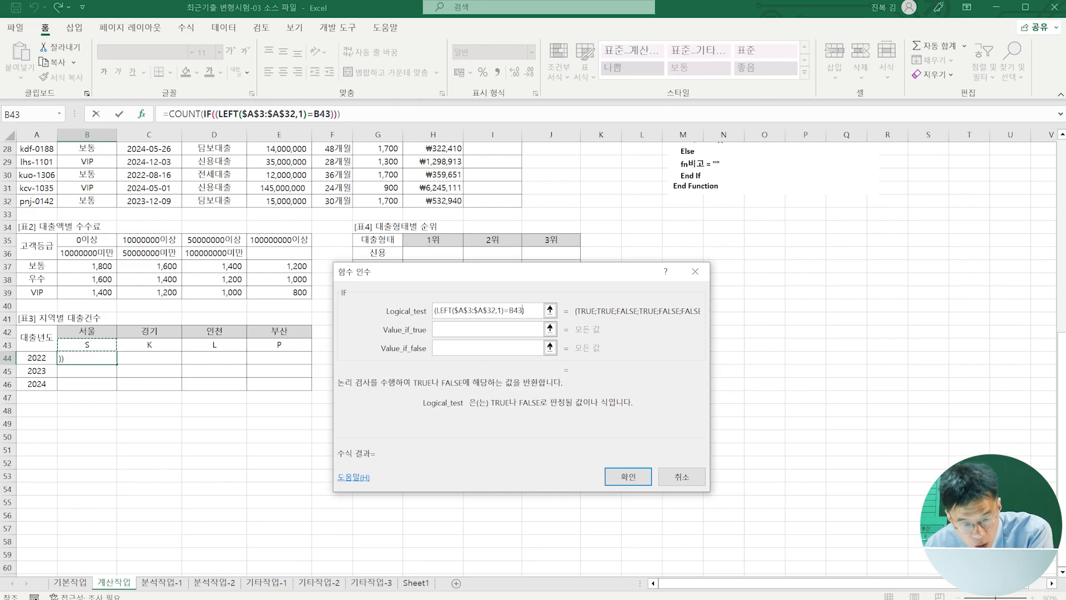
{"action": "key", "text": "F4"}
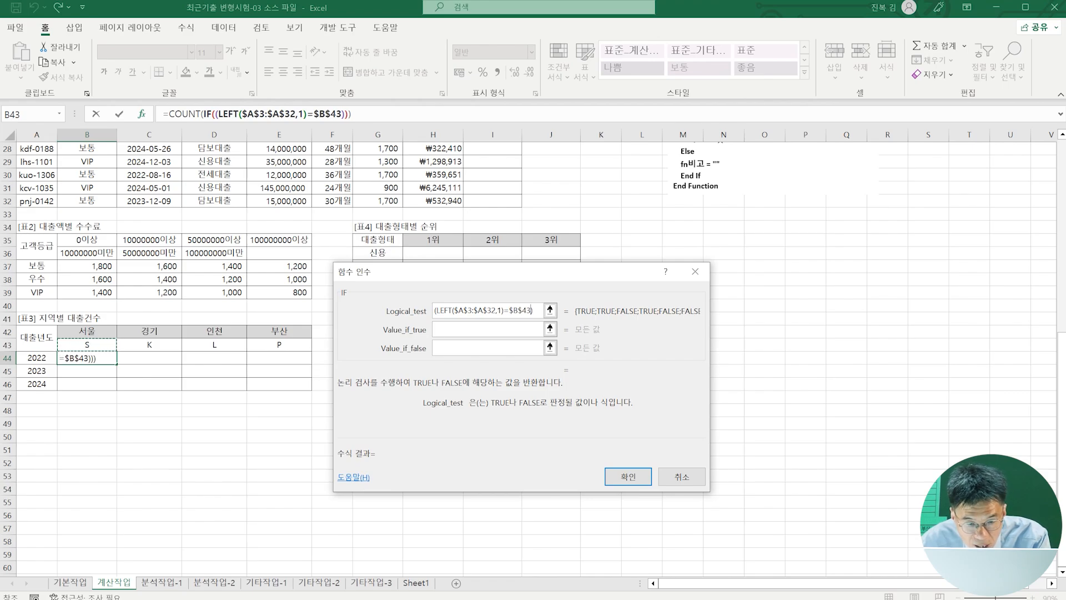
{"action": "key", "text": "F4"}
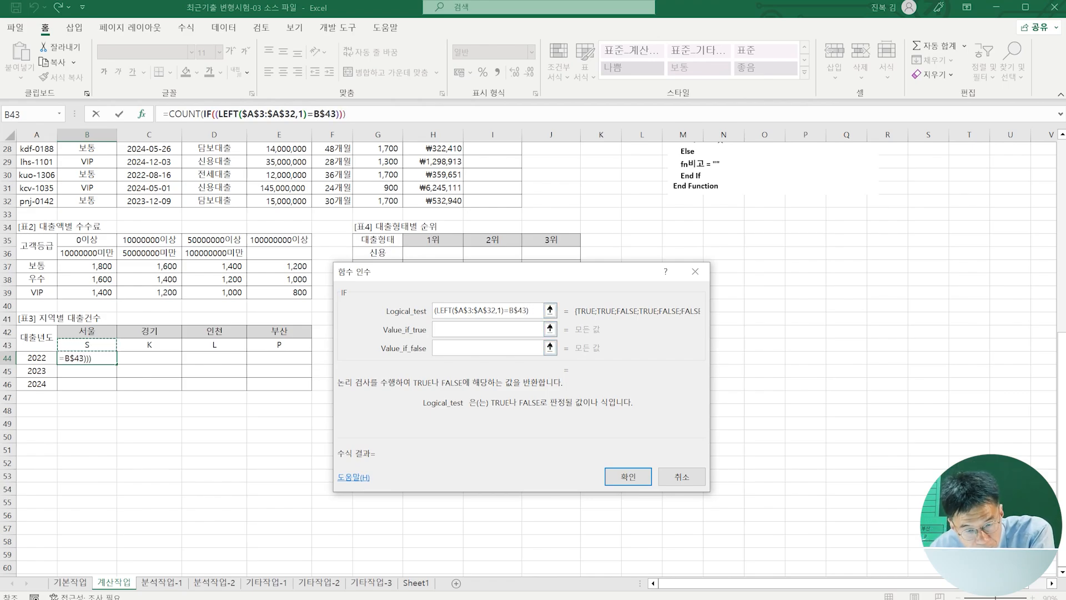
{"action": "key", "text": "Tab"}
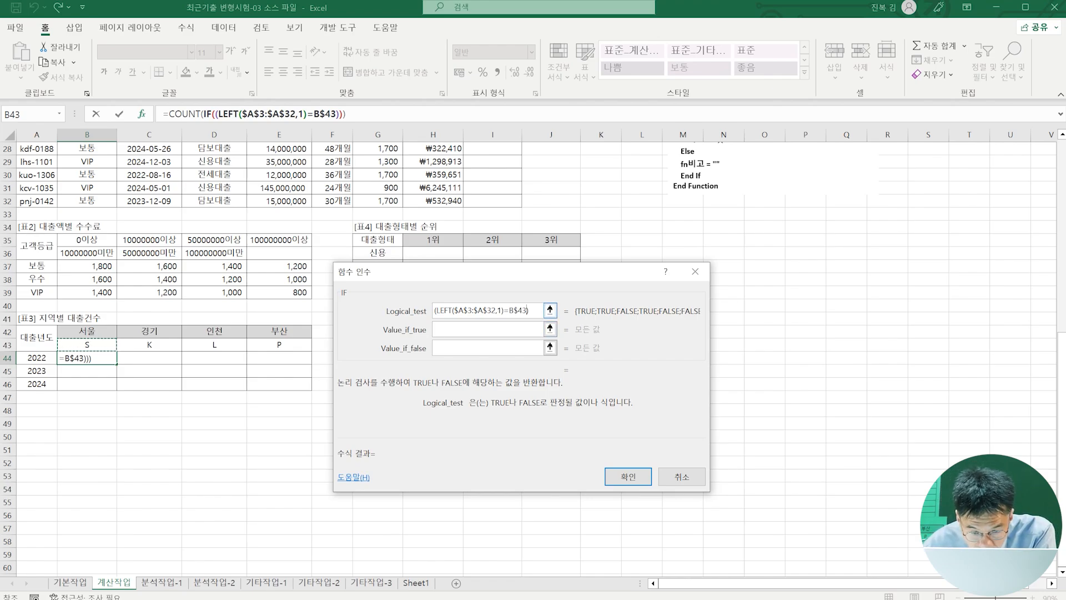
Multiply the logical test by a second parenthesised condition and nest the date function YEAR inside it.
{"action": "type", "text": "*"}
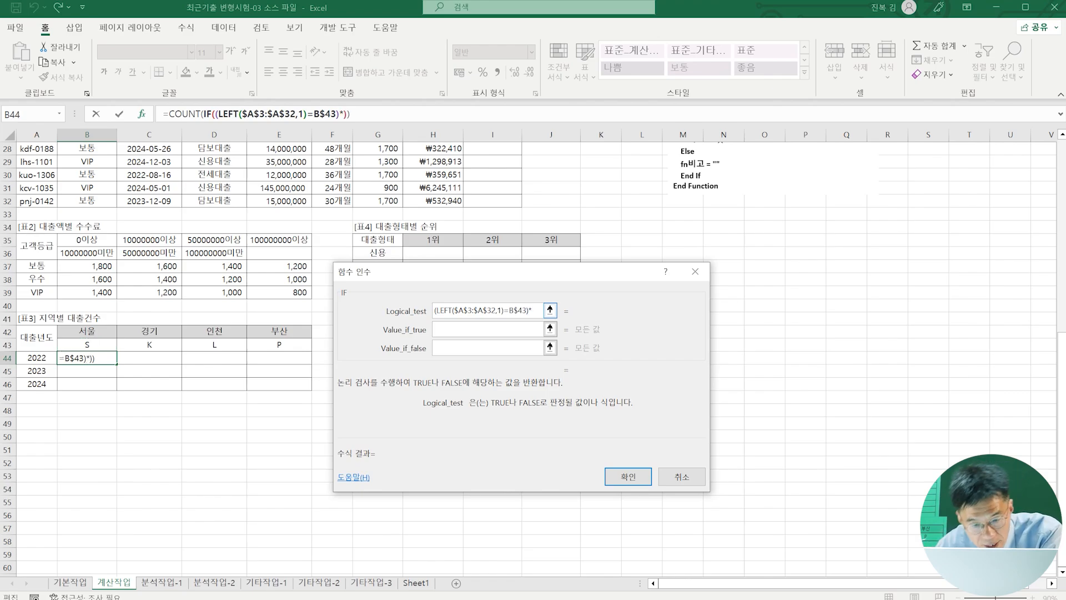
{"action": "type", "text": "()"}
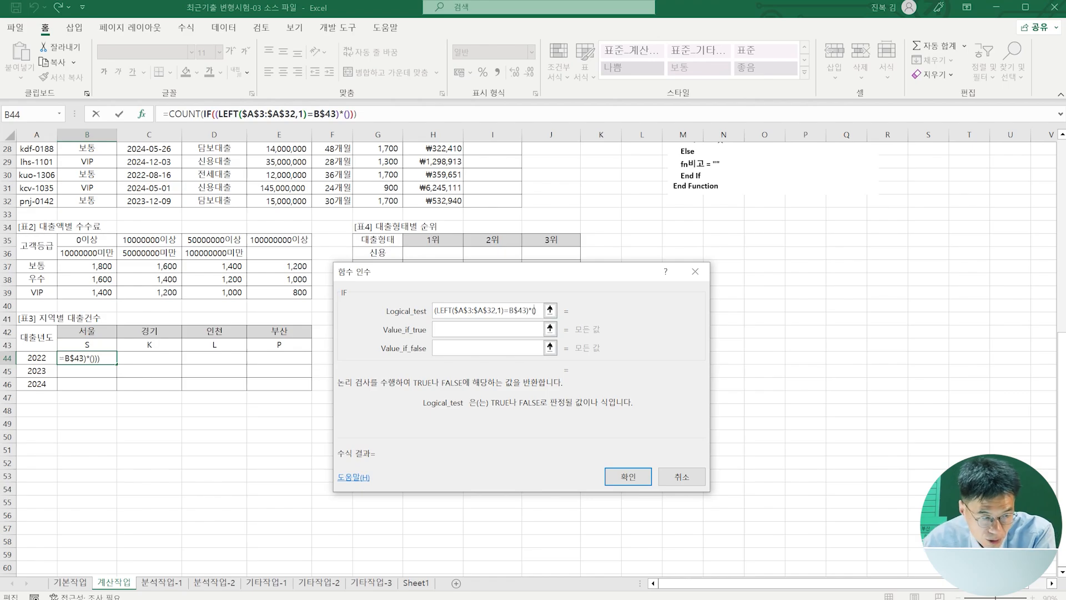
{"action": "left_click", "coordinate": [59, 114]}
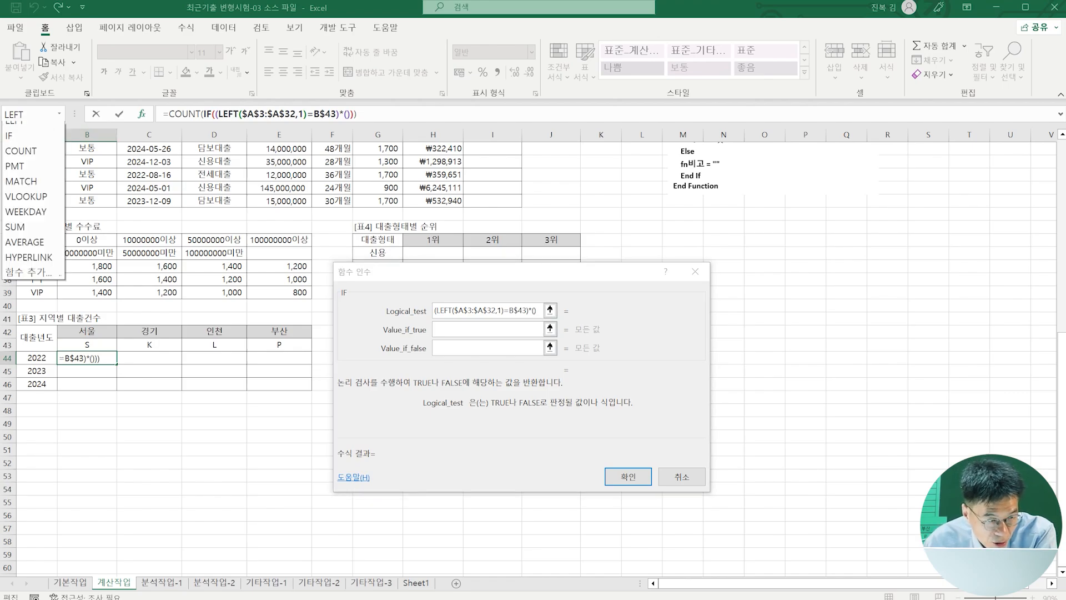
{"action": "left_click", "coordinate": [29, 281]}
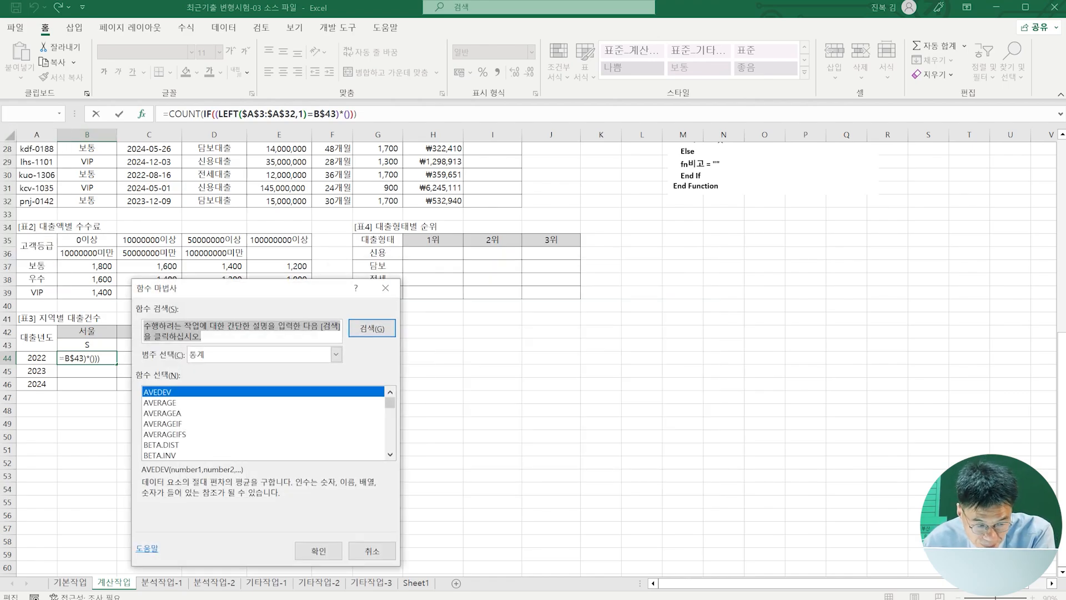
{"action": "left_click", "coordinate": [336, 354]}
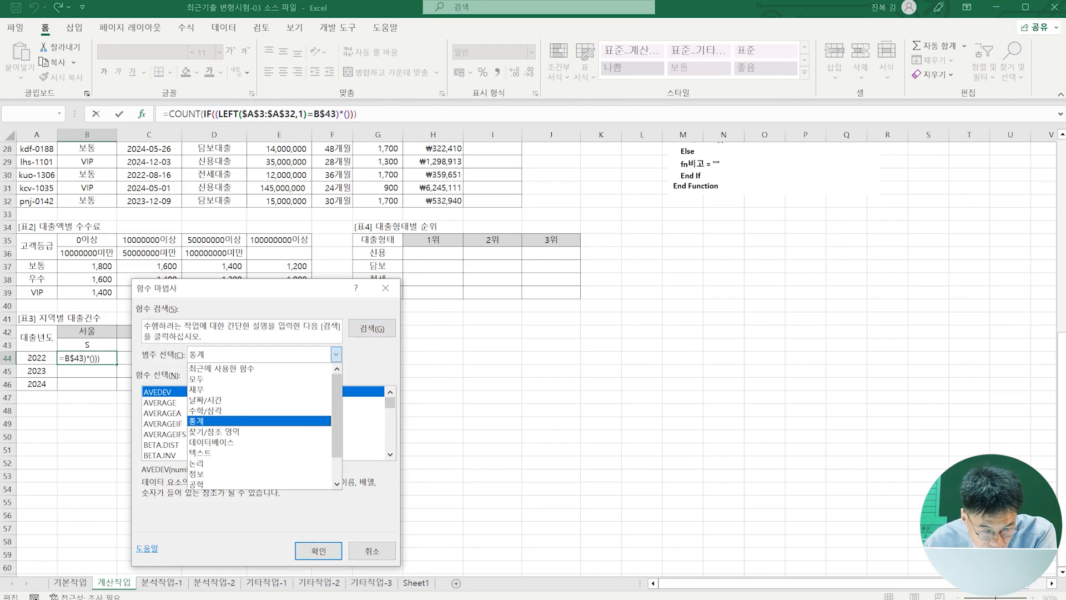
{"action": "left_click", "coordinate": [234, 400]}
{"action": "scroll", "coordinate": [264, 422], "scroll_direction": "down", "scroll_amount": 6}
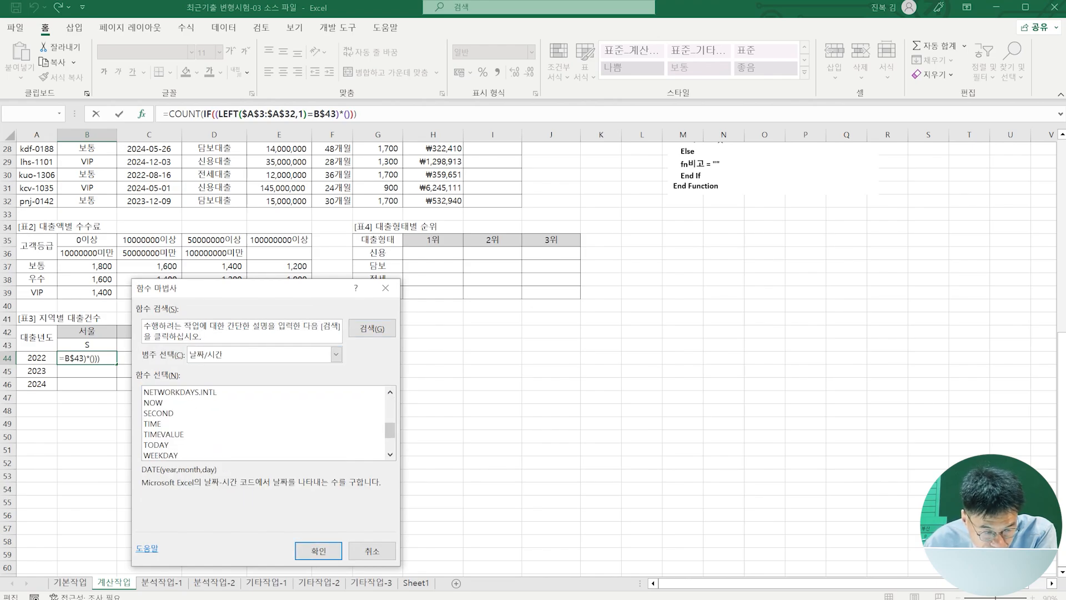
{"action": "double_click", "coordinate": [153, 445]}
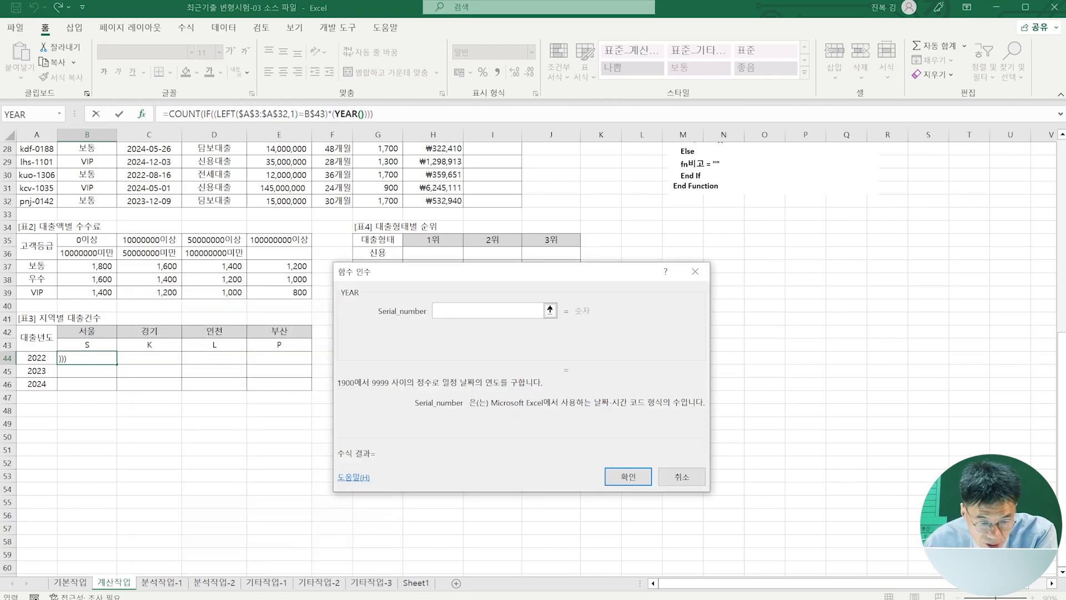
Set YEAR's serial number to the loan dates in table 1 as the absolute range $C$3:$C$32.
{"action": "scroll", "coordinate": [222, 333], "scroll_direction": "up", "scroll_amount": 5}
{"action": "scroll", "coordinate": [266, 334], "scroll_direction": "up", "scroll_amount": 4}
{"action": "left_click_drag", "start_coordinate": [148, 175], "coordinate": [161, 554]}
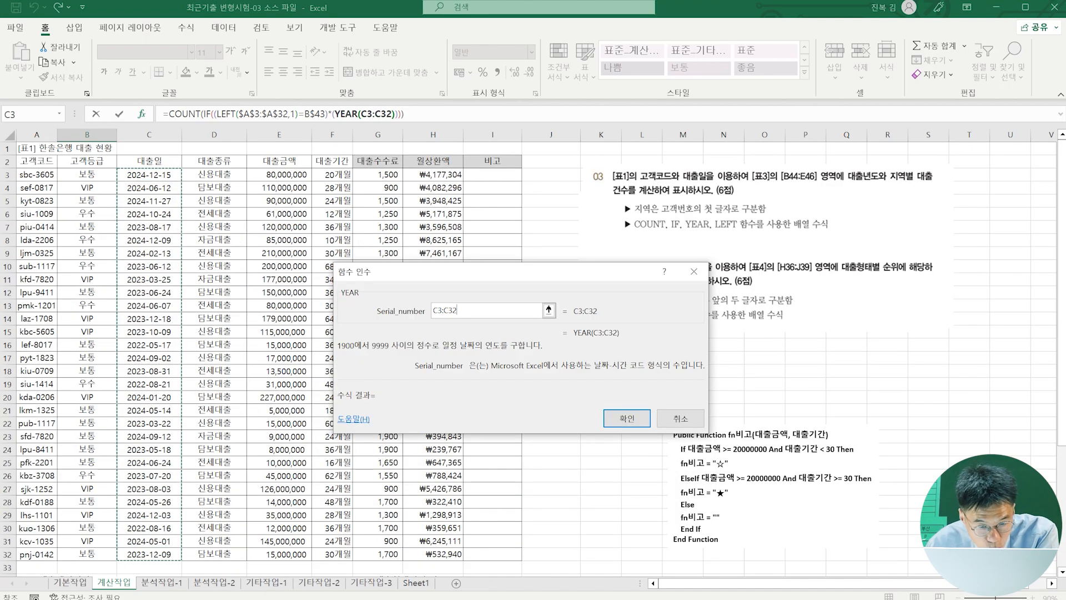
{"action": "key", "text": "F4"}
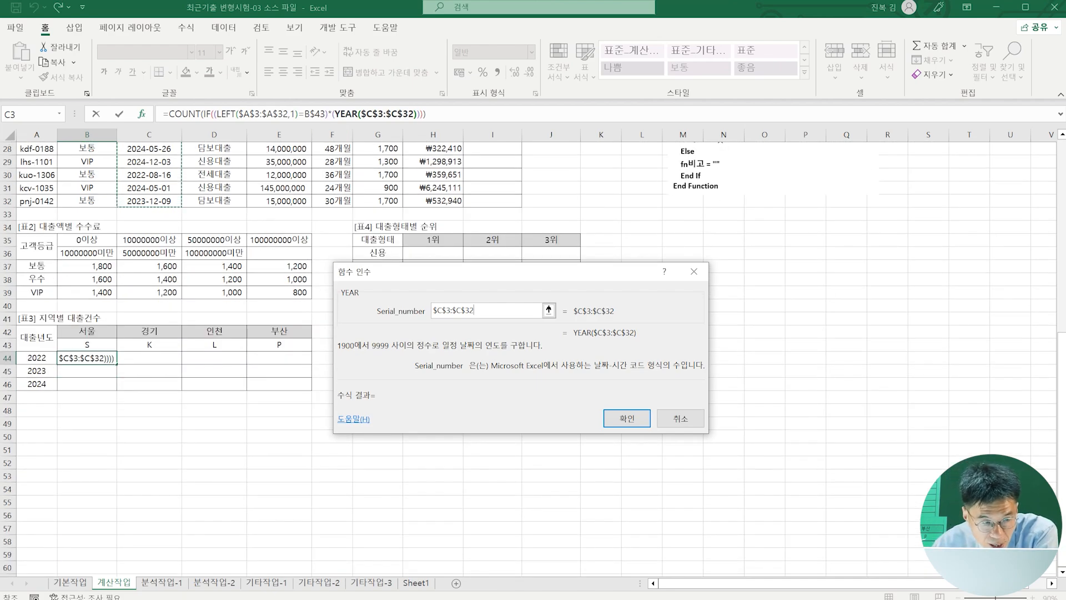
Return to the IF arguments and compare the YEAR result with the year in $A44, locking only the column.
{"action": "left_click", "coordinate": [207, 114]}
{"action": "left_click", "coordinate": [522, 310]}
{"action": "key", "text": "Right"}
{"action": "key", "text": "Right"}
{"action": "key", "text": "Right"}
{"action": "key", "text": "Right"}
{"action": "key", "text": "Right"}
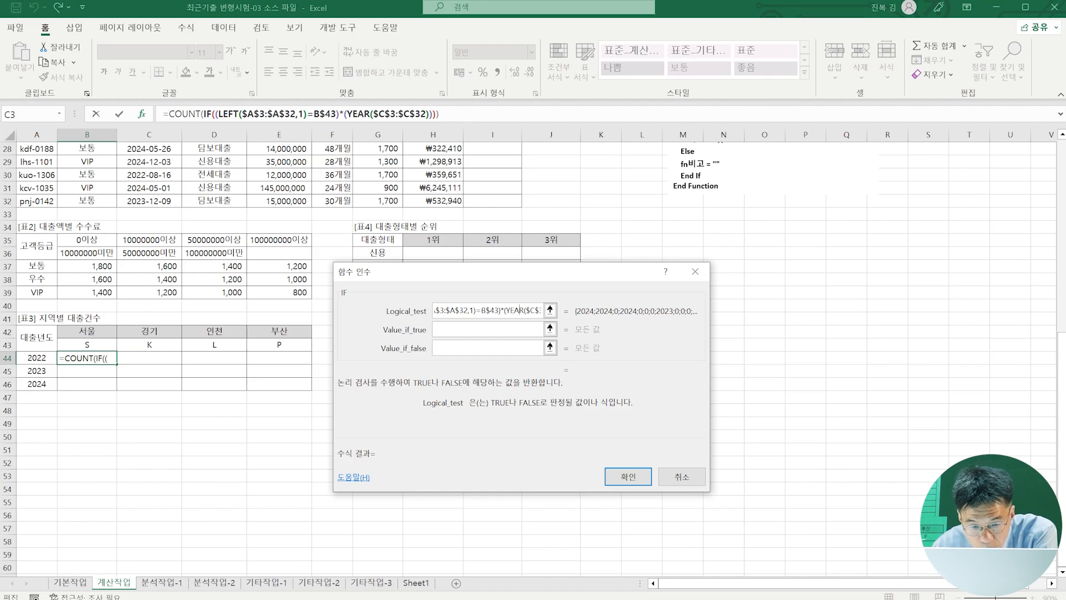
{"action": "key", "text": "Right"}
{"action": "key", "text": "Right"}
{"action": "key", "text": "Right"}
{"action": "key", "text": "Right"}
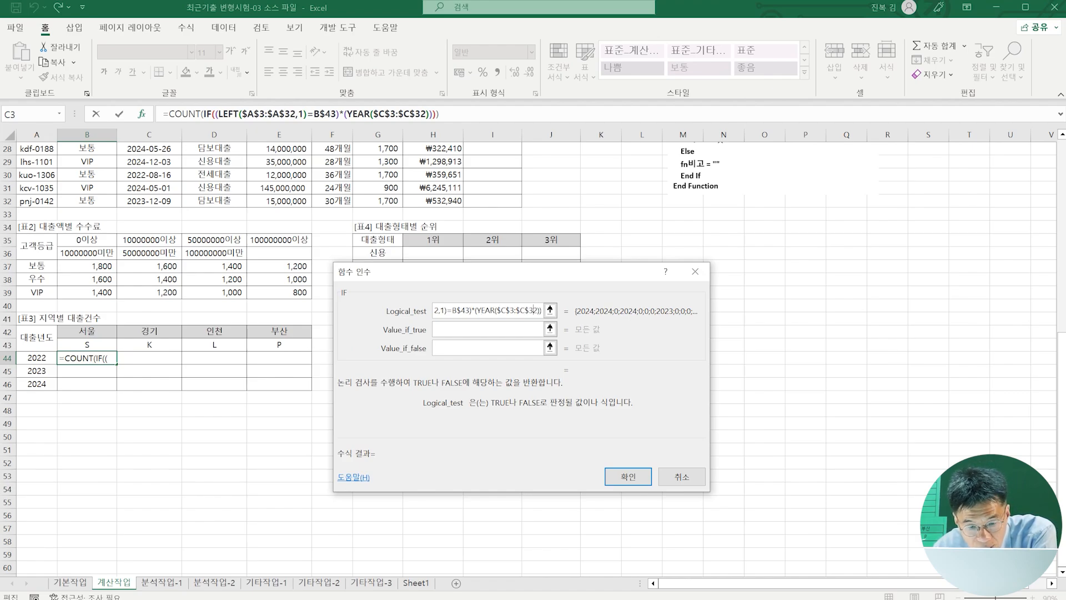
{"action": "key", "text": "Right"}
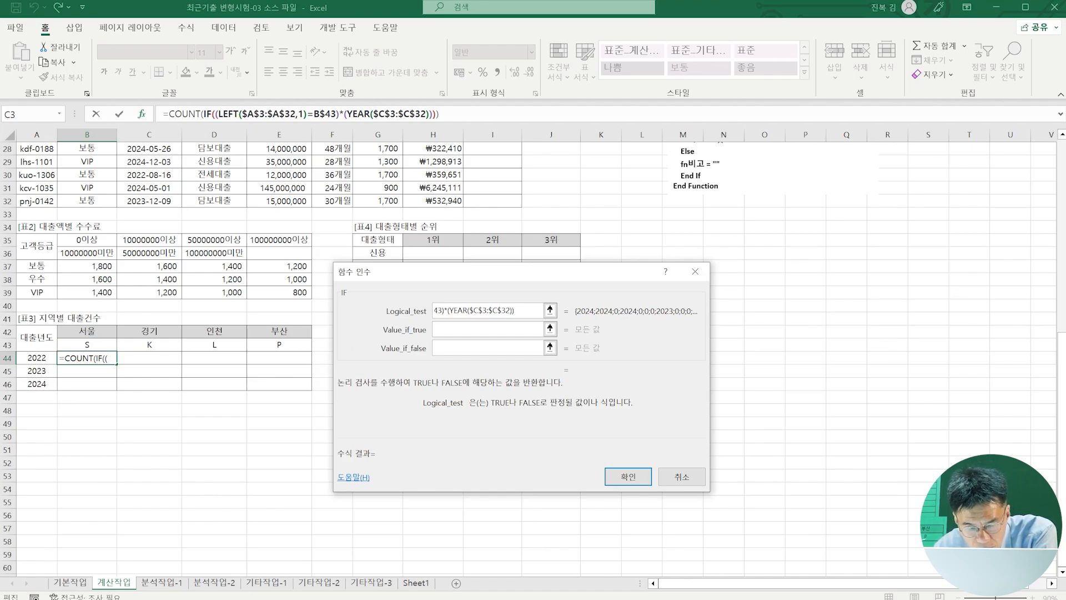
{"action": "key", "text": "Left"}
{"action": "type", "text": "="}
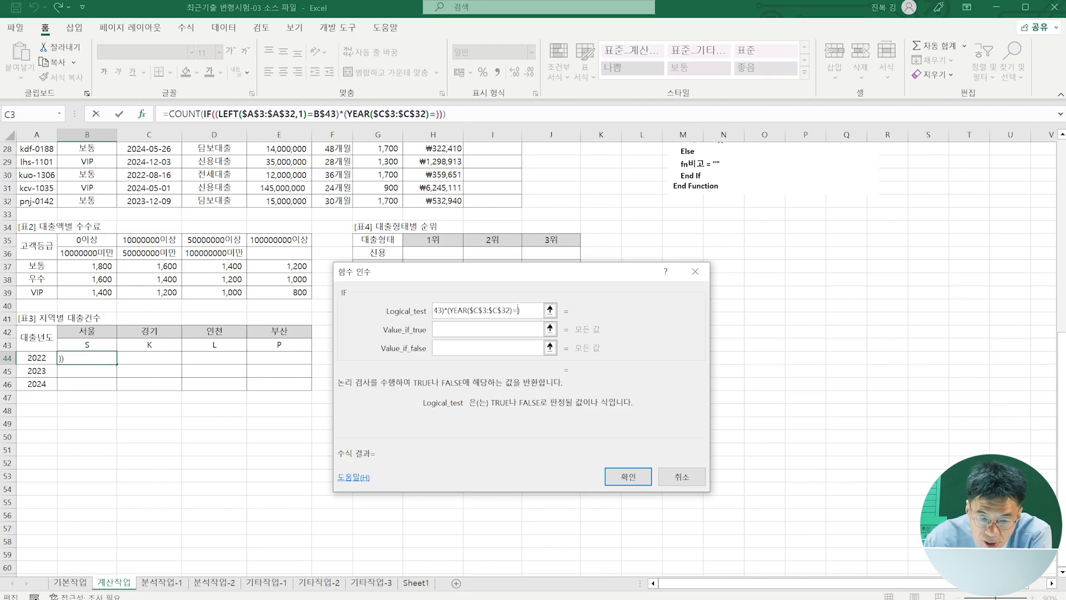
{"action": "left_click", "coordinate": [37, 358]}
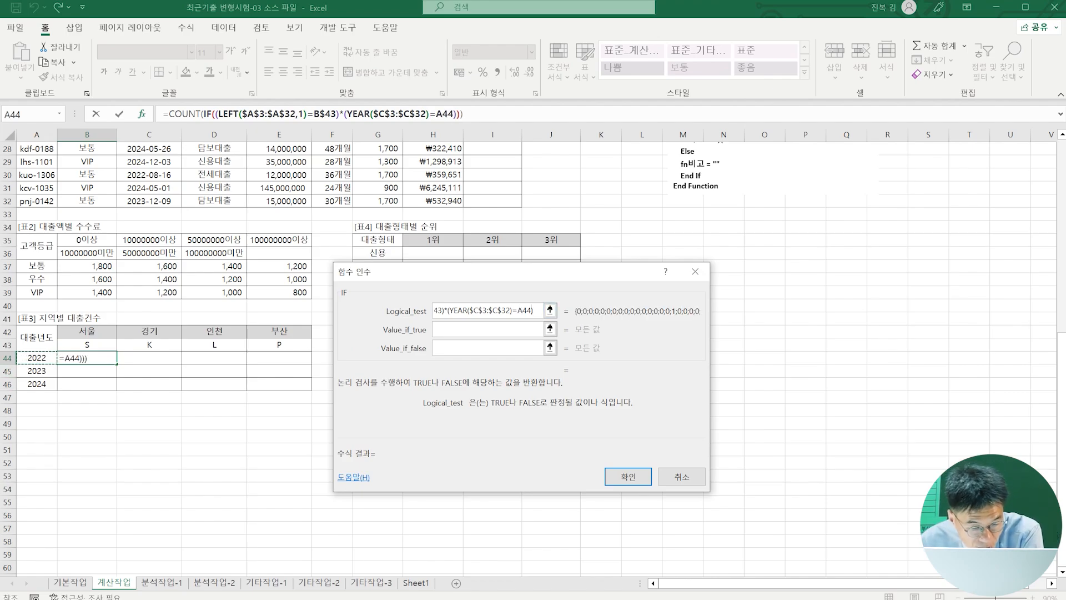
{"action": "key", "text": "F4"}
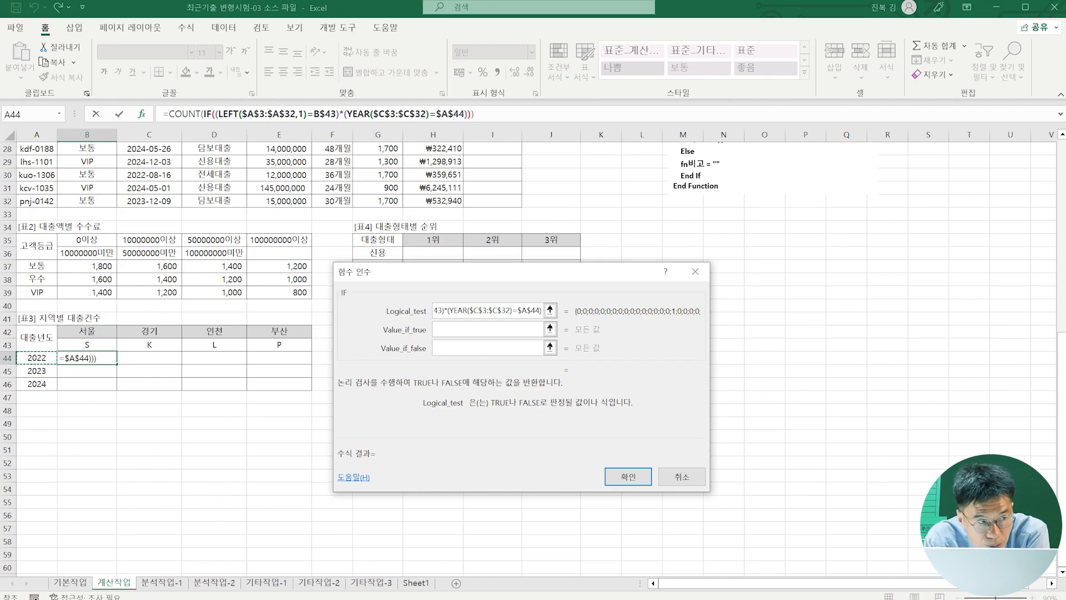
{"action": "key", "text": "F4"}
{"action": "key", "text": "F4"}
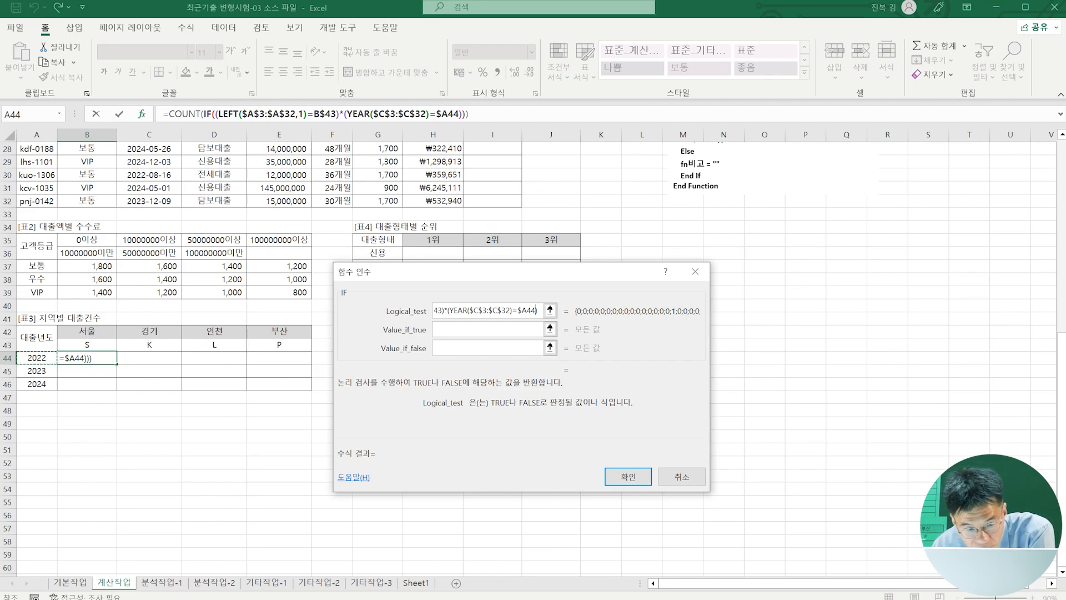
Set IF's value if true to 1 and copy the complete COUNT formula.
{"action": "left_click", "coordinate": [488, 329]}
{"action": "type", "text": "1"}
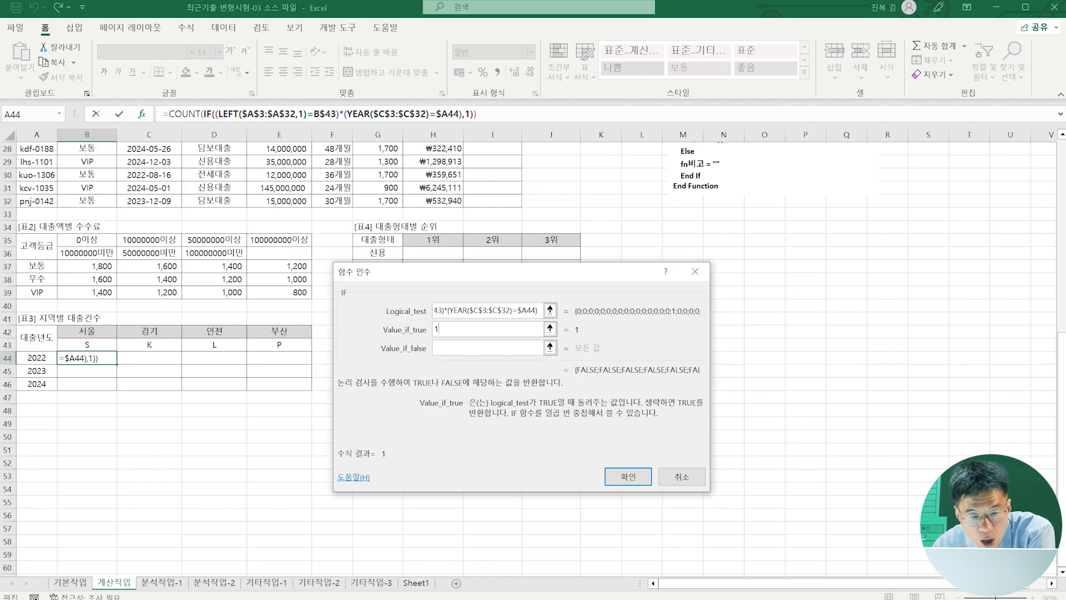
{"action": "left_click_drag", "start_coordinate": [481, 114], "coordinate": [161, 114]}
{"action": "key", "text": "ctrl+c"}
Enter the COUNT formula in B44 as an array formula and fill it across B44:E46.
{"action": "left_click", "coordinate": [187, 114]}
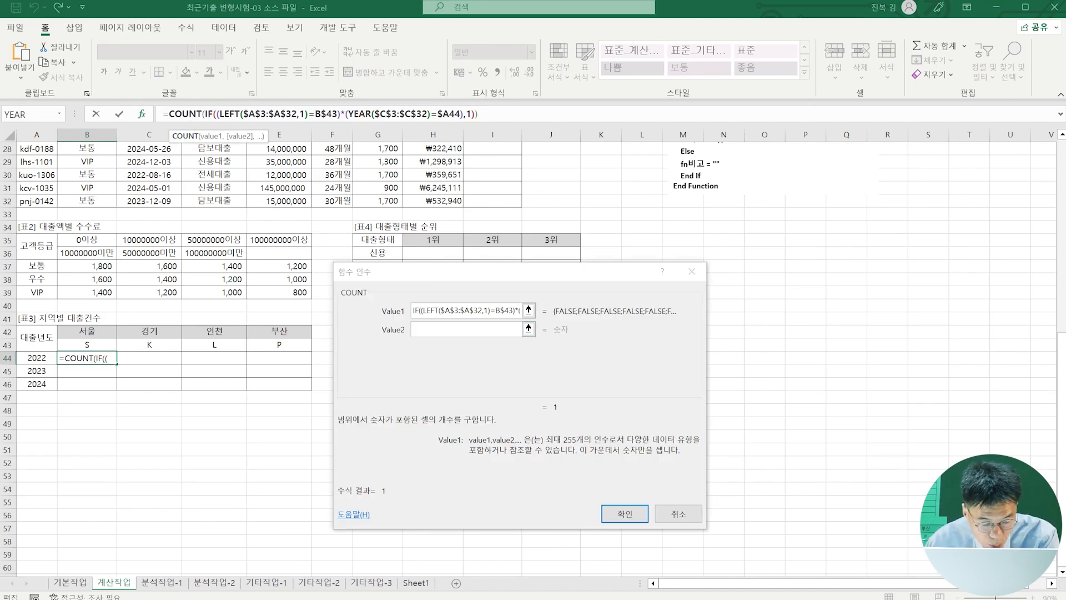
{"action": "key", "text": "ctrl+shift+Return"}
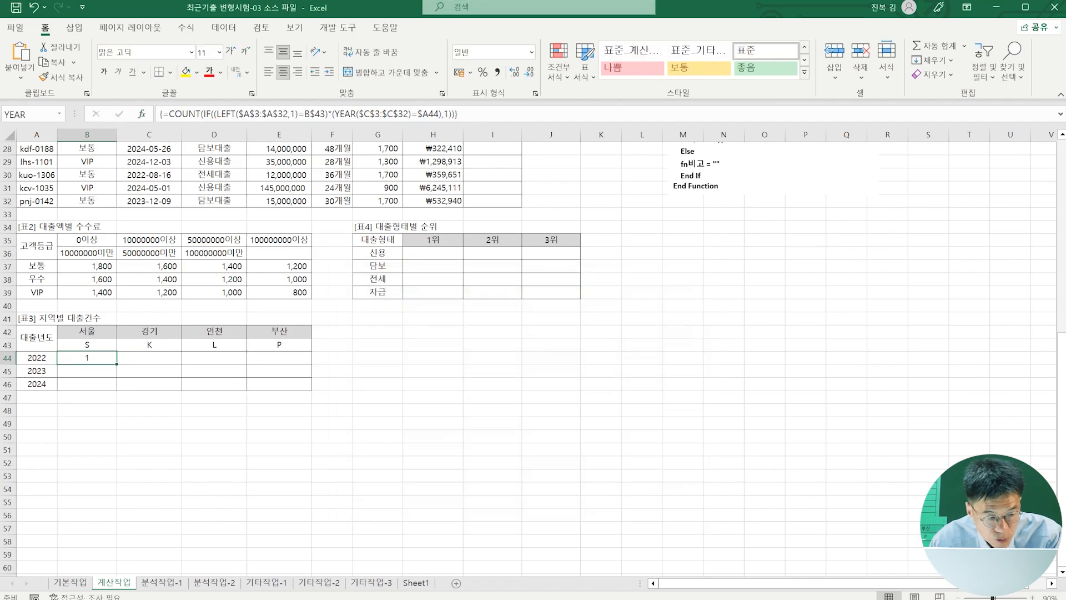
{"action": "left_click_drag", "start_coordinate": [116, 363], "coordinate": [303, 389]}
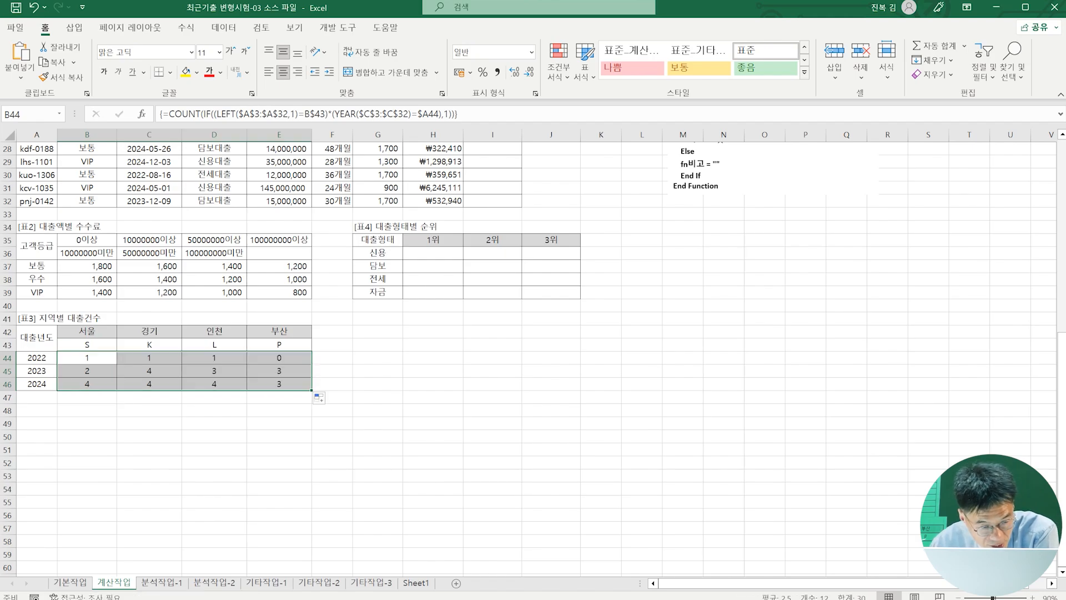
{"action": "left_click", "coordinate": [286, 358]}
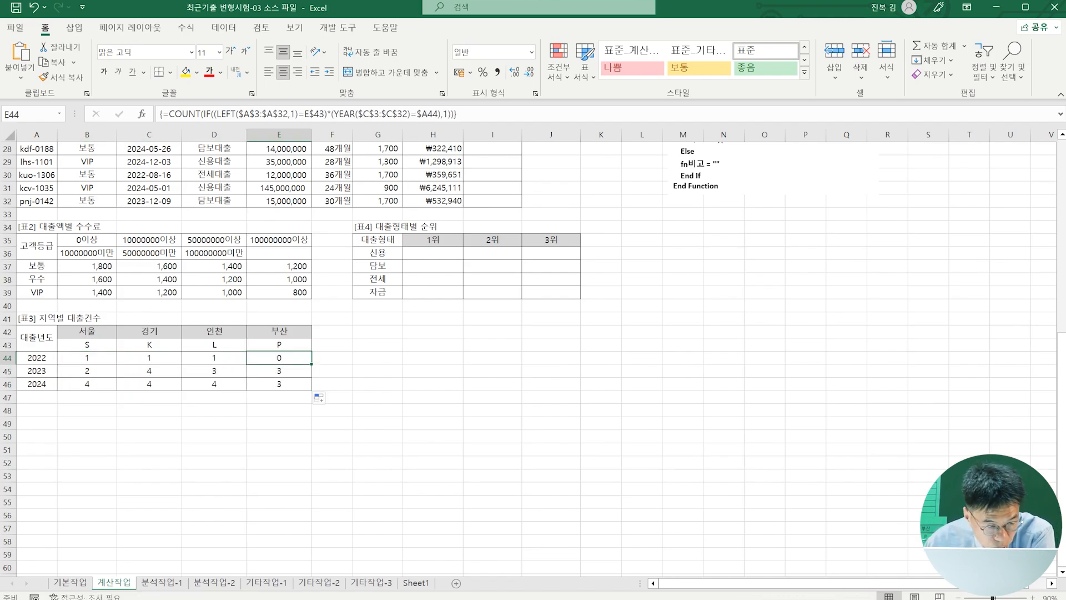
Paste the copied COUNT formula as text into cell B48 below table 3.
{"action": "left_click", "coordinate": [87, 397]}
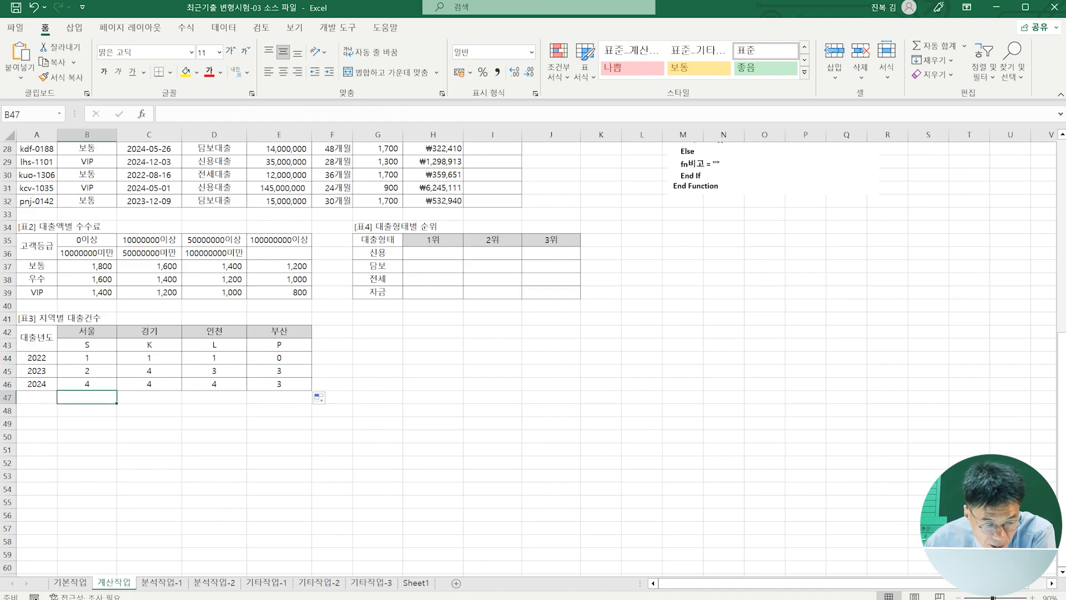
{"action": "left_click", "coordinate": [87, 411]}
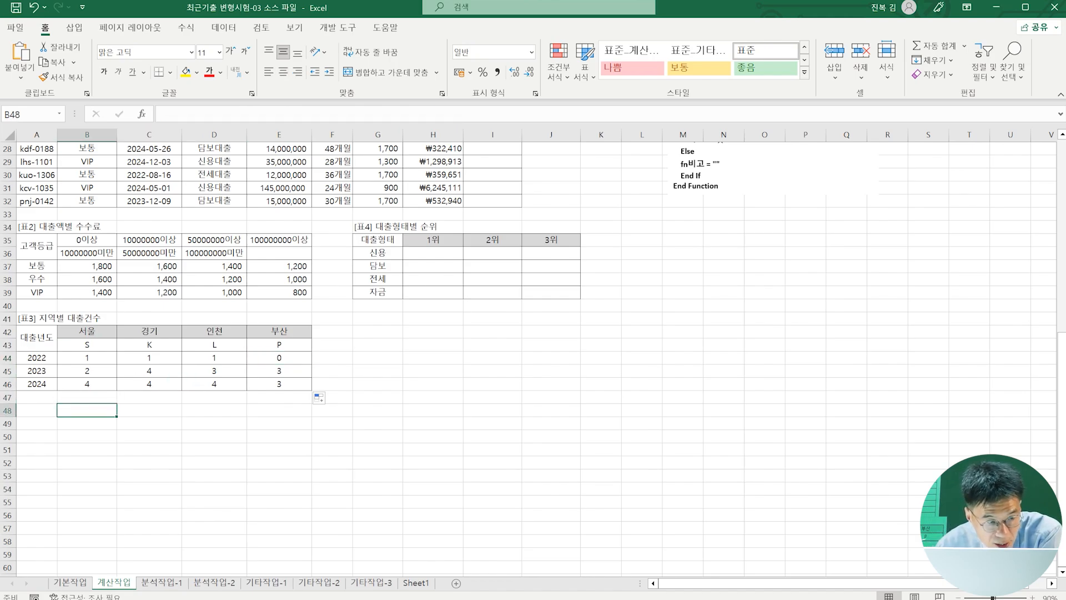
{"action": "key", "text": "F2"}
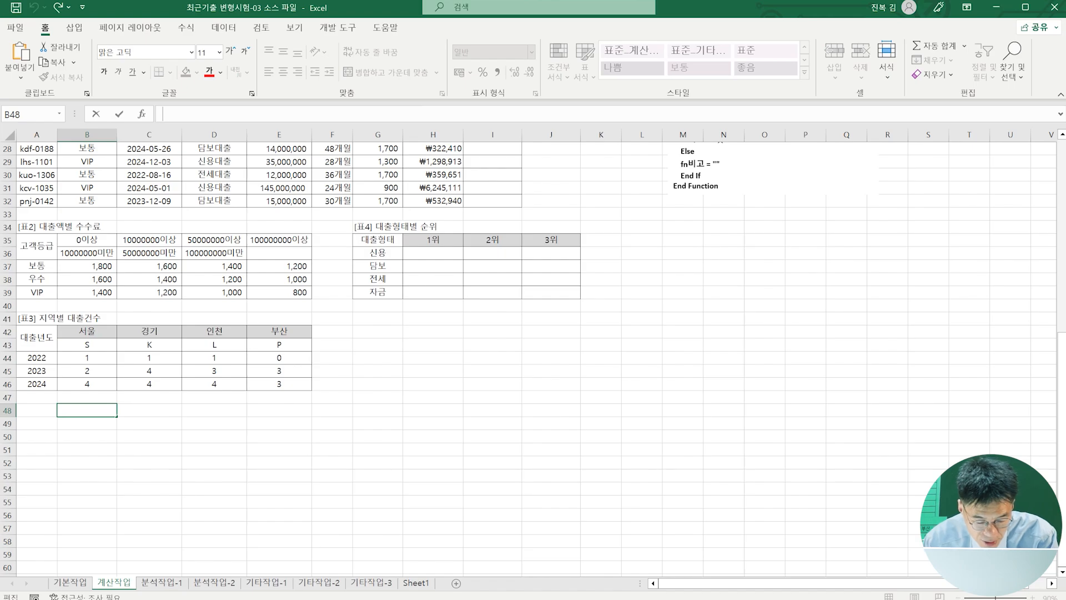
{"action": "key", "text": "ctrl+v"}
{"action": "left_click", "coordinate": [205, 114]}
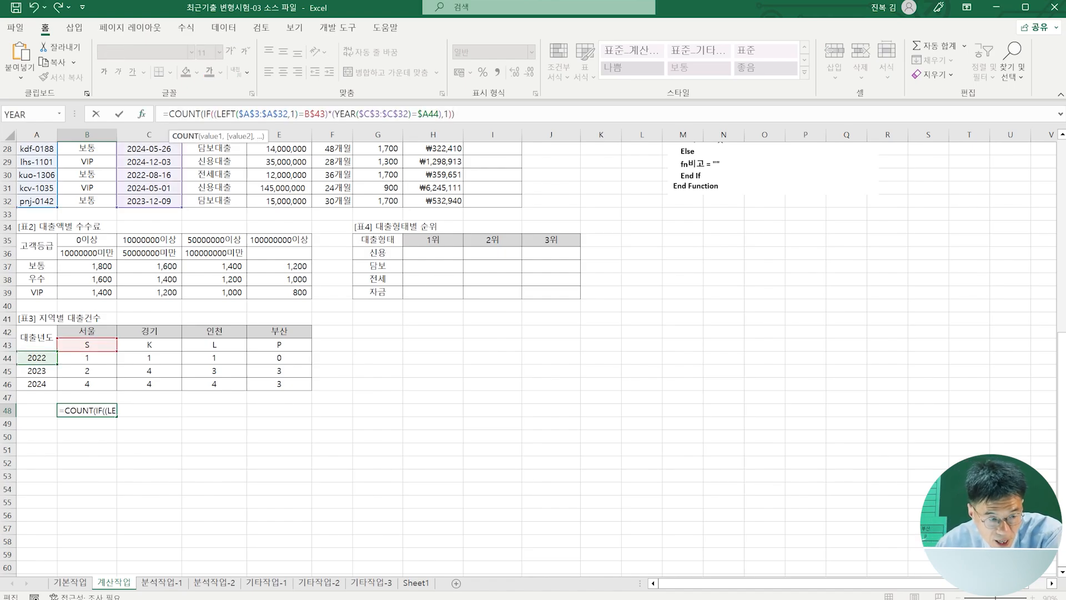
Change IF's value if true to 5 in the B48 formula and enter it as an array formula.
{"action": "left_click", "coordinate": [142, 114]}
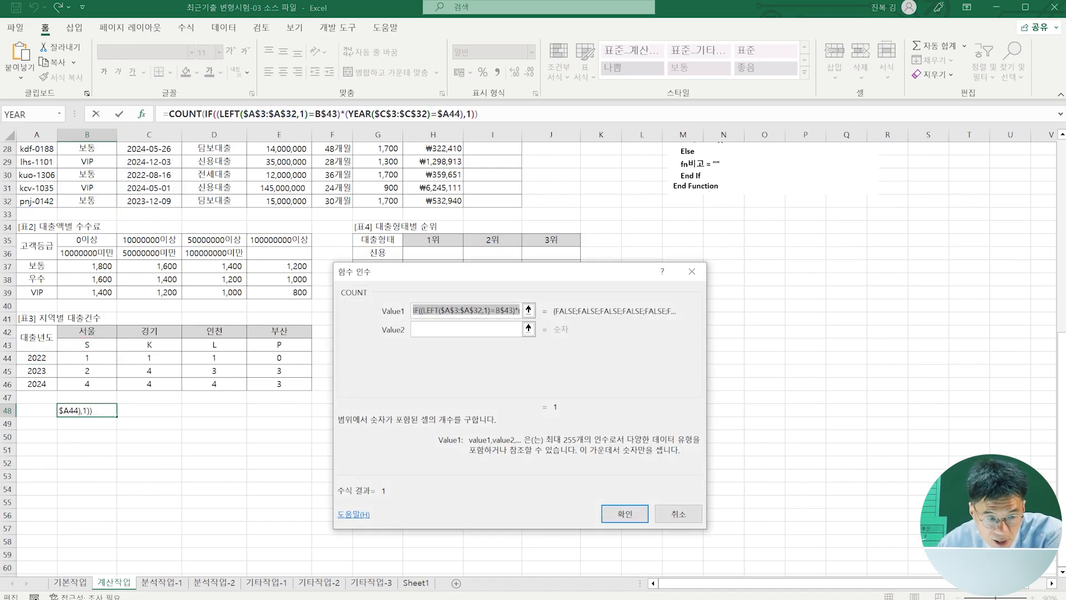
{"action": "left_click", "coordinate": [207, 114]}
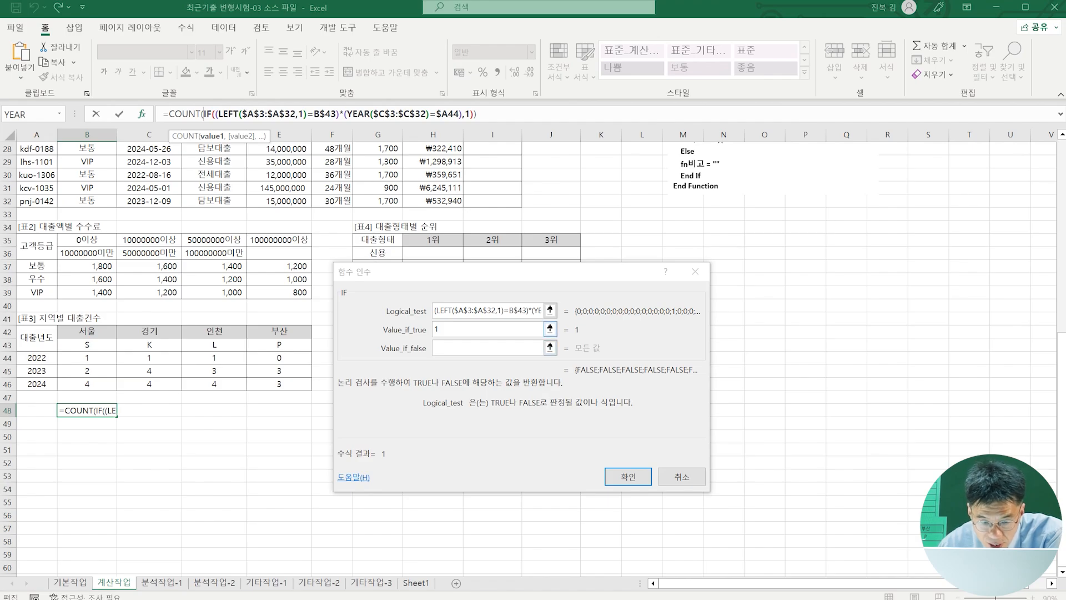
{"action": "key", "text": "Tab"}
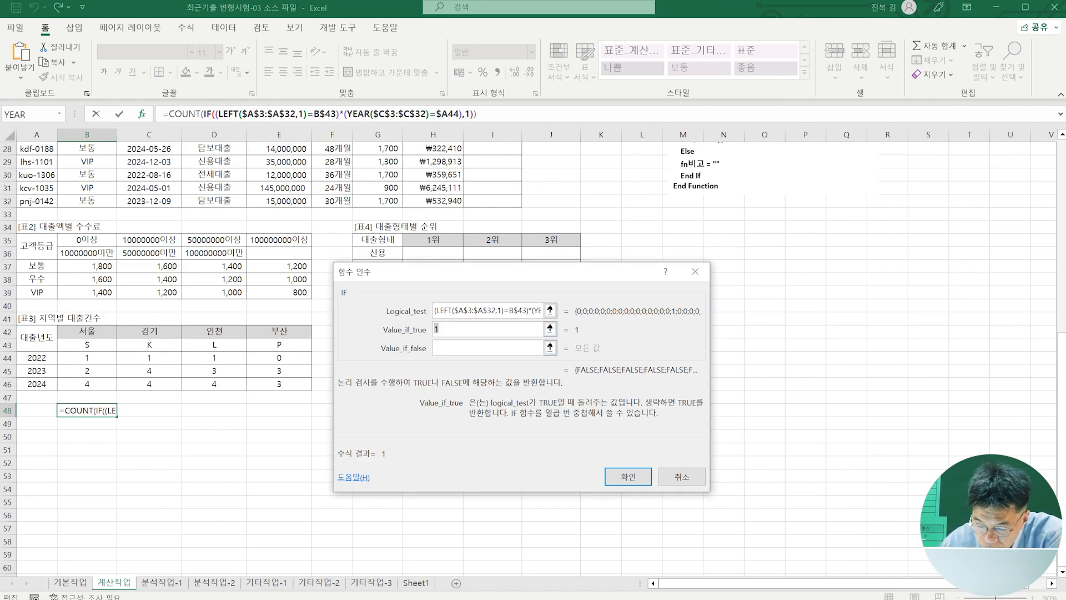
{"action": "type", "text": "5"}
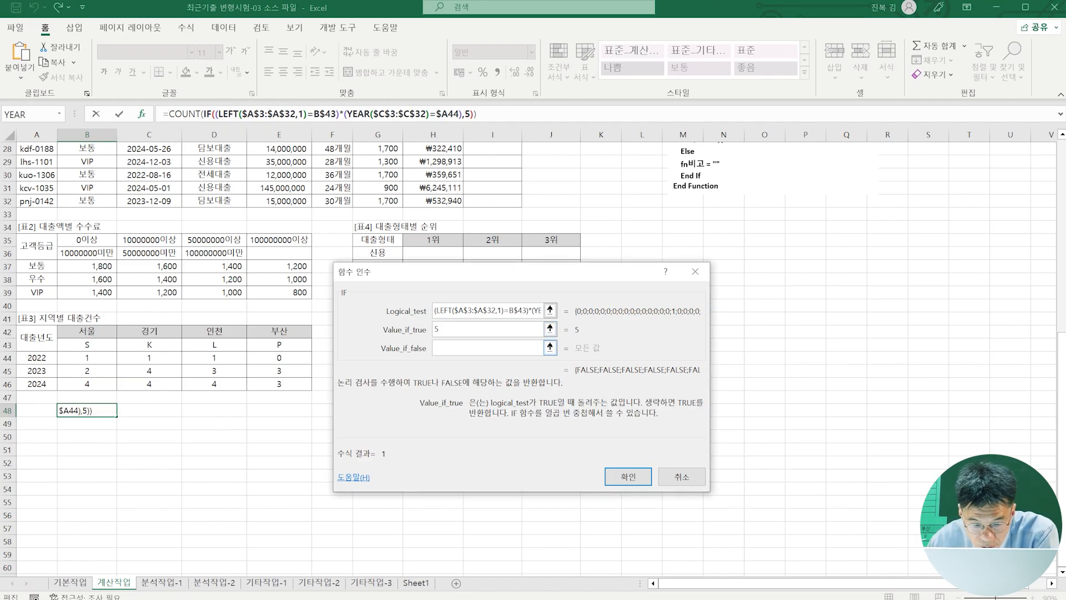
{"action": "key", "text": "ctrl+shift+Return"}
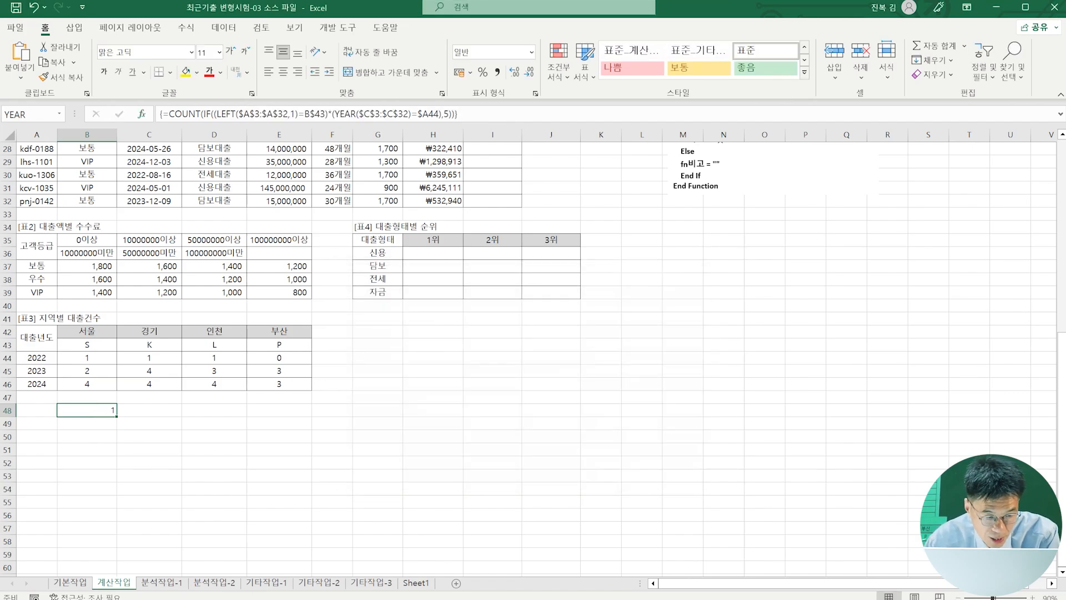
Fill the B48 test formula across B48:E50 and compare its formula with the one in B44.
{"action": "left_click_drag", "start_coordinate": [116, 416], "coordinate": [115, 454]}
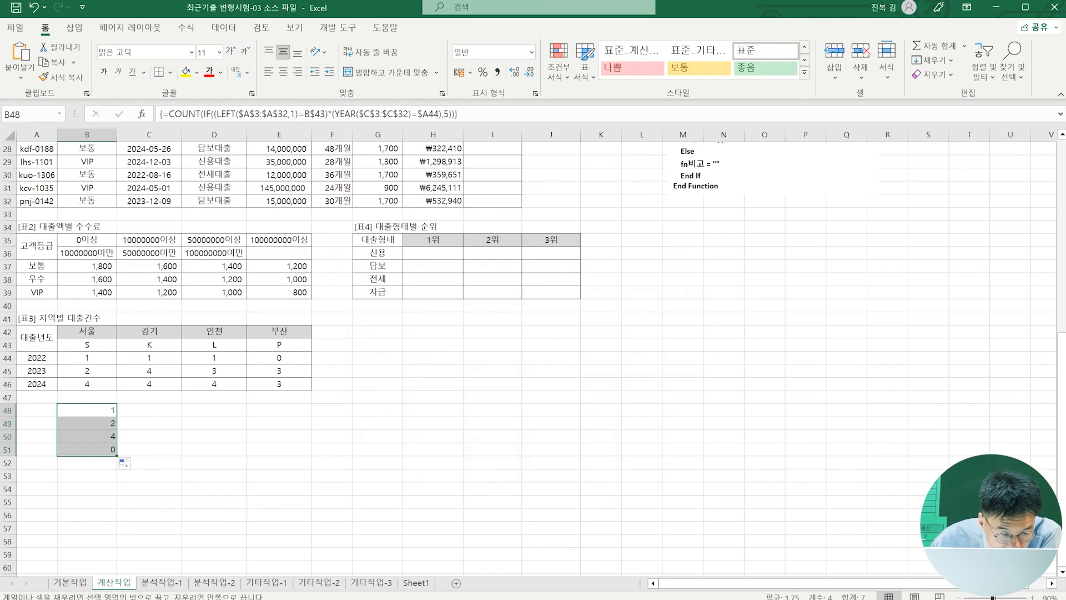
{"action": "left_click_drag", "start_coordinate": [117, 456], "coordinate": [311, 442]}
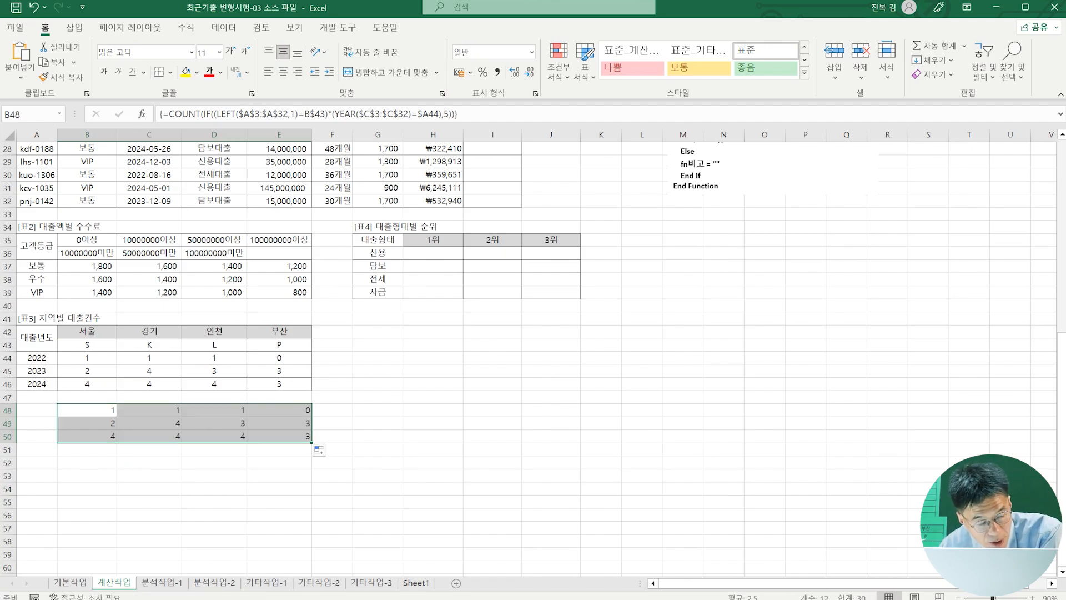
{"action": "left_click", "coordinate": [148, 410]}
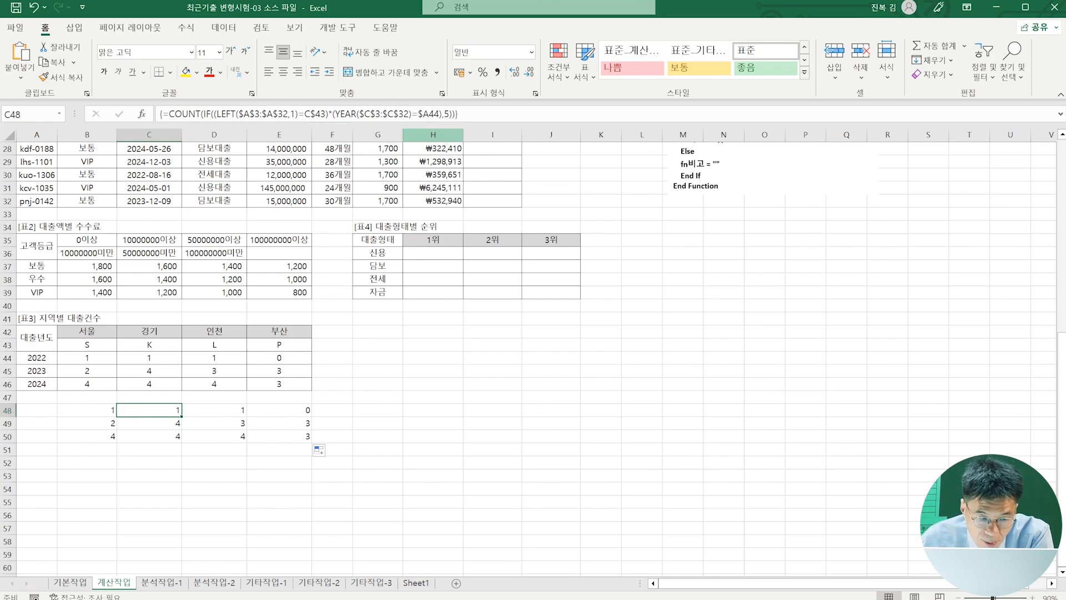
{"action": "left_click", "coordinate": [86, 358]}
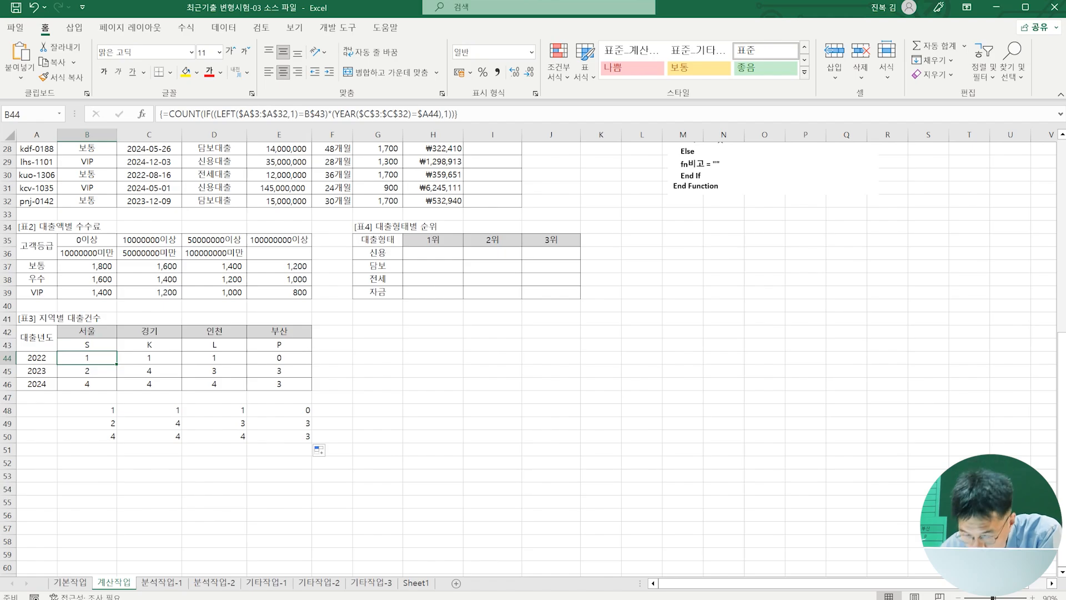
Review the instructions for tasks 03 and 04 beside table 1.
{"action": "scroll", "coordinate": [534, 356], "scroll_direction": "up", "scroll_amount": 6}
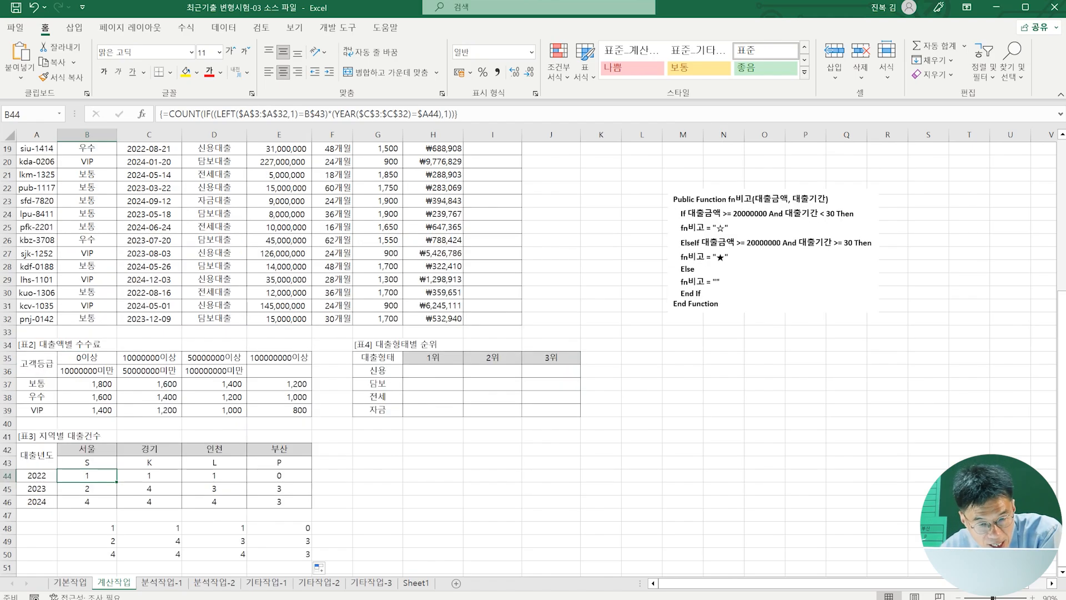
{"action": "scroll", "coordinate": [533, 355], "scroll_direction": "down", "scroll_amount": 2}
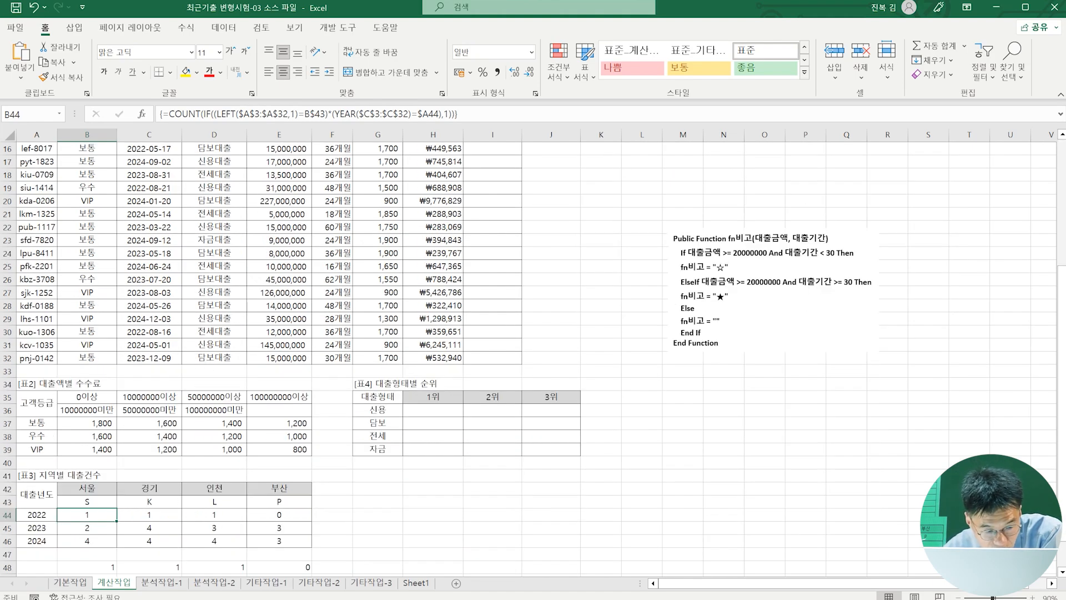
{"action": "scroll", "coordinate": [533, 356], "scroll_direction": "up", "scroll_amount": 5}
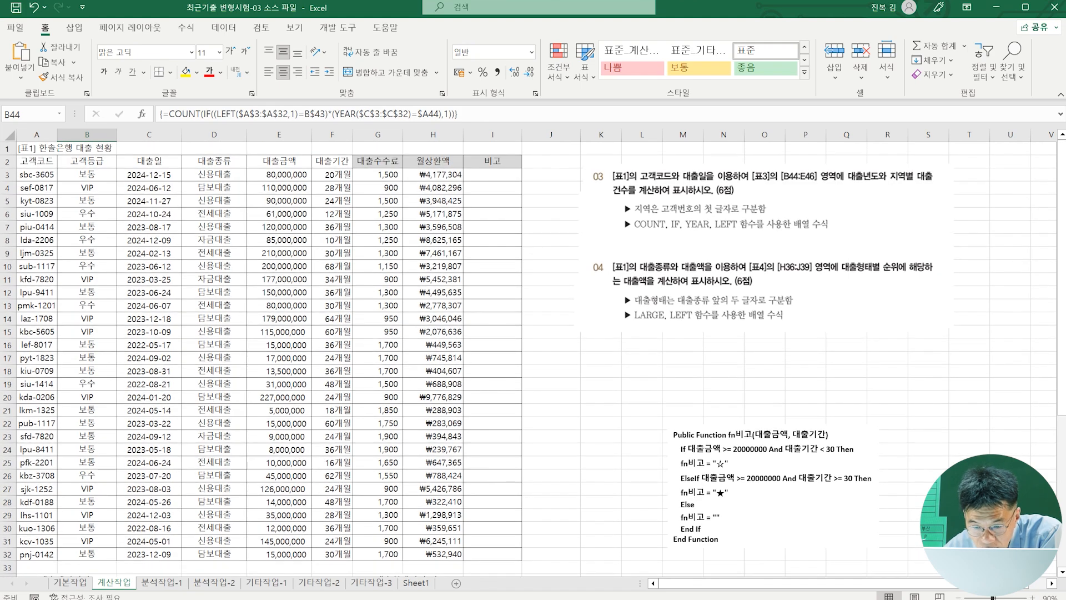